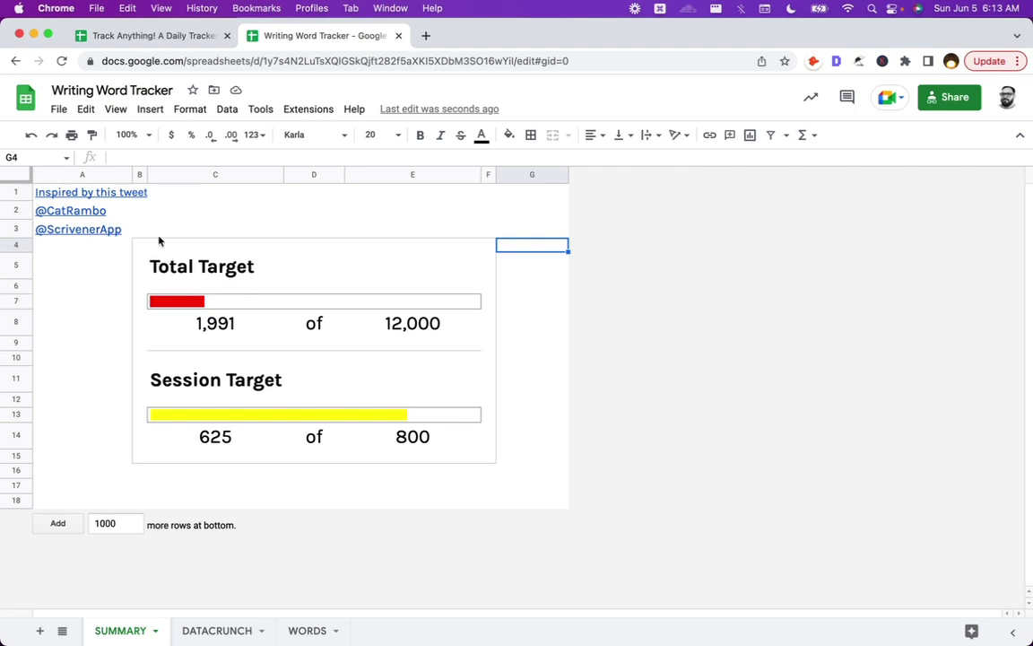
Inspect the 'Inspired by this tweet' link without changing it.
click(128, 195)
click(241, 213)
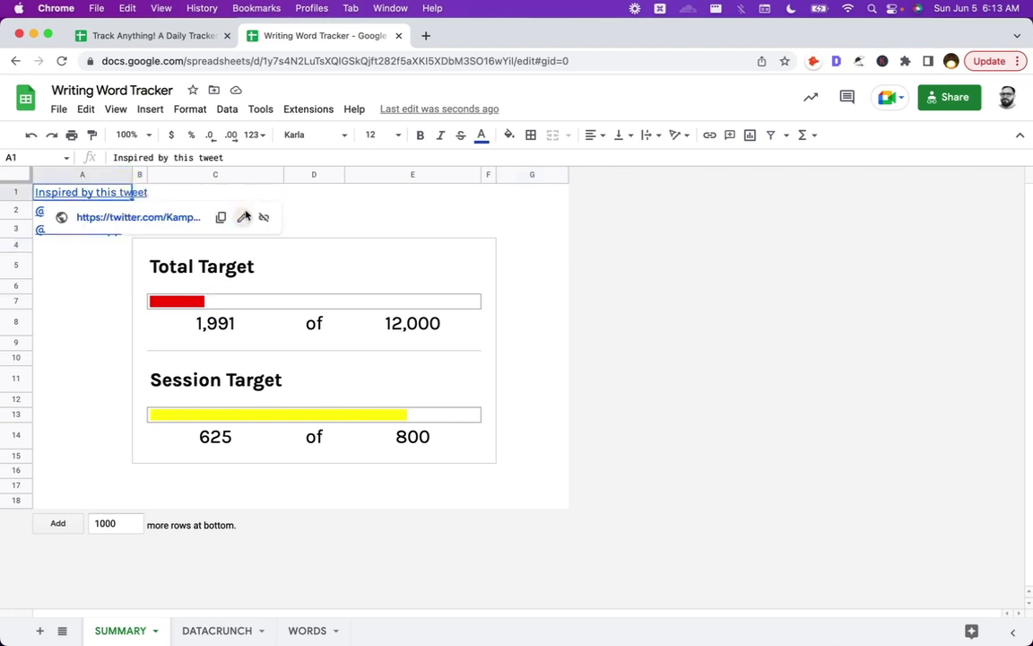
click(388, 210)
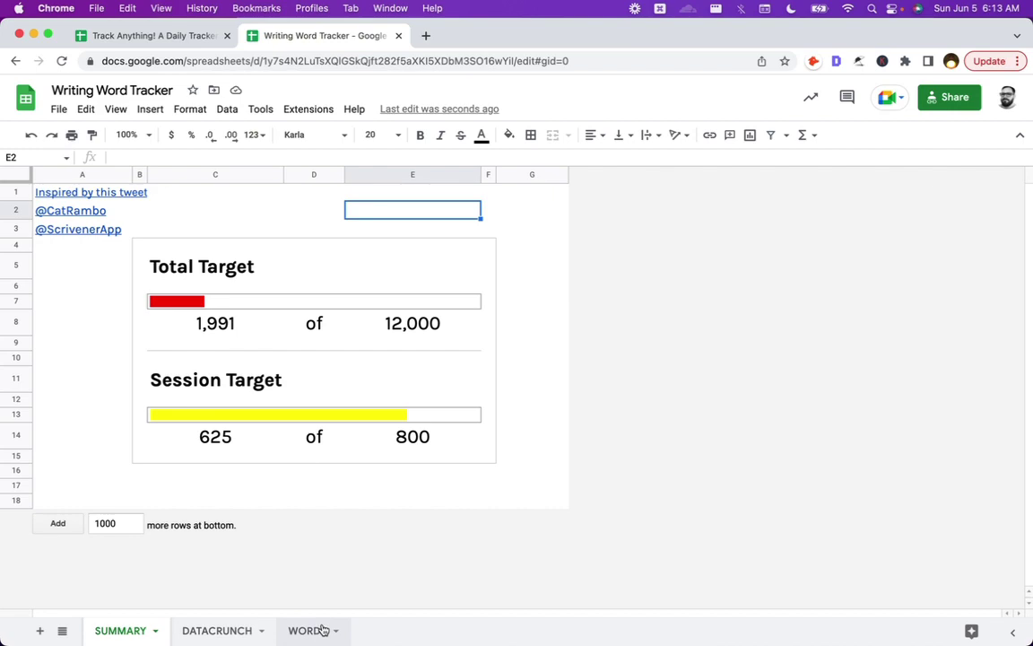
Browse the WORDS sheet entries from A3 down to the first empty row, A17.
click(308, 630)
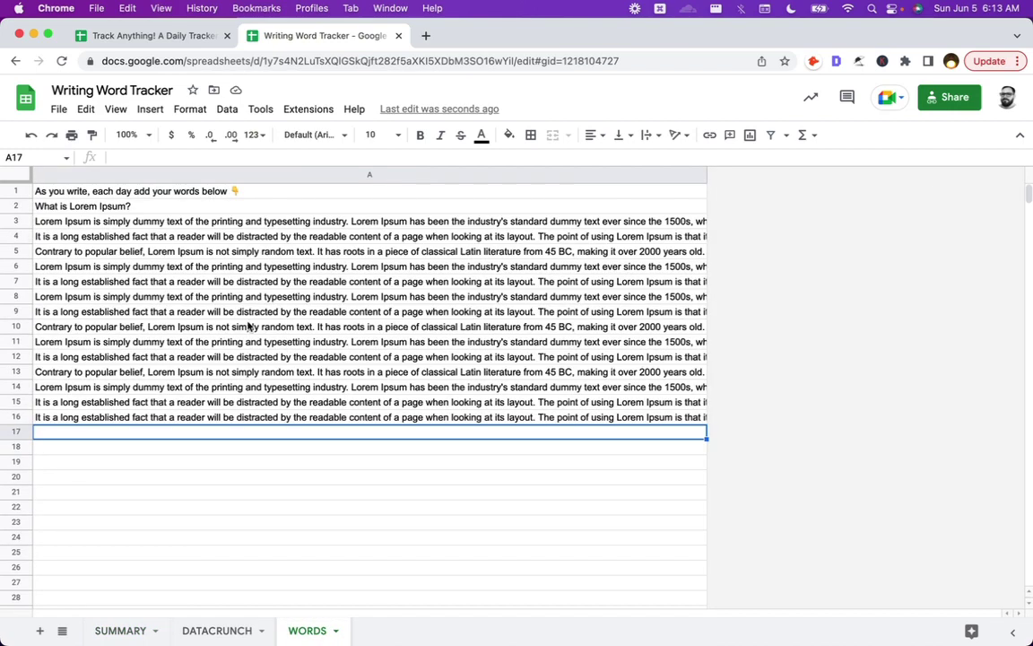
click(180, 222)
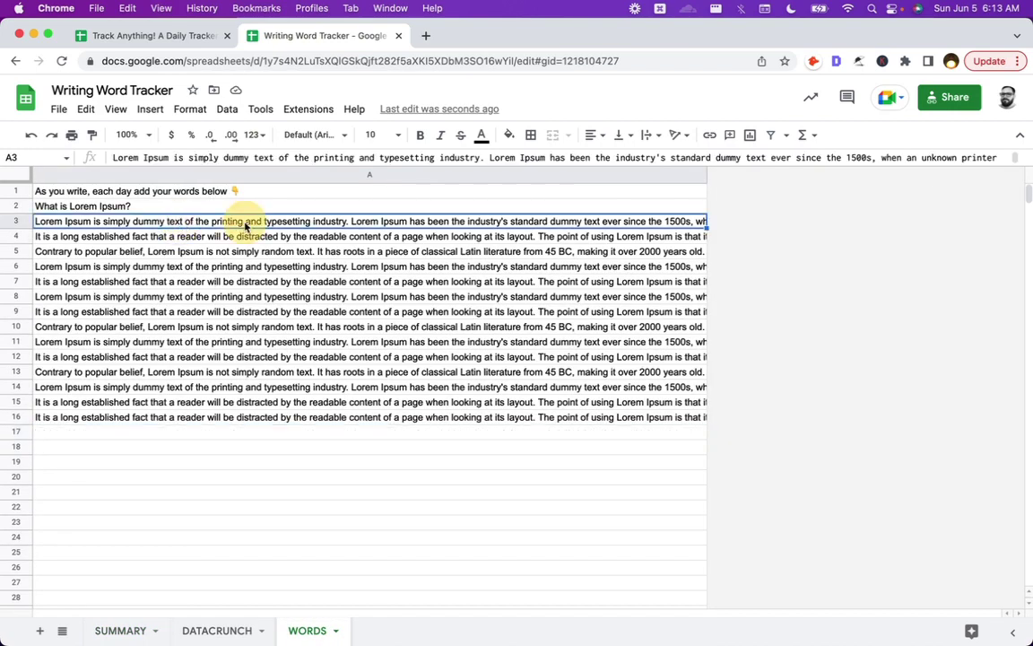
double_click(211, 220)
click(354, 325)
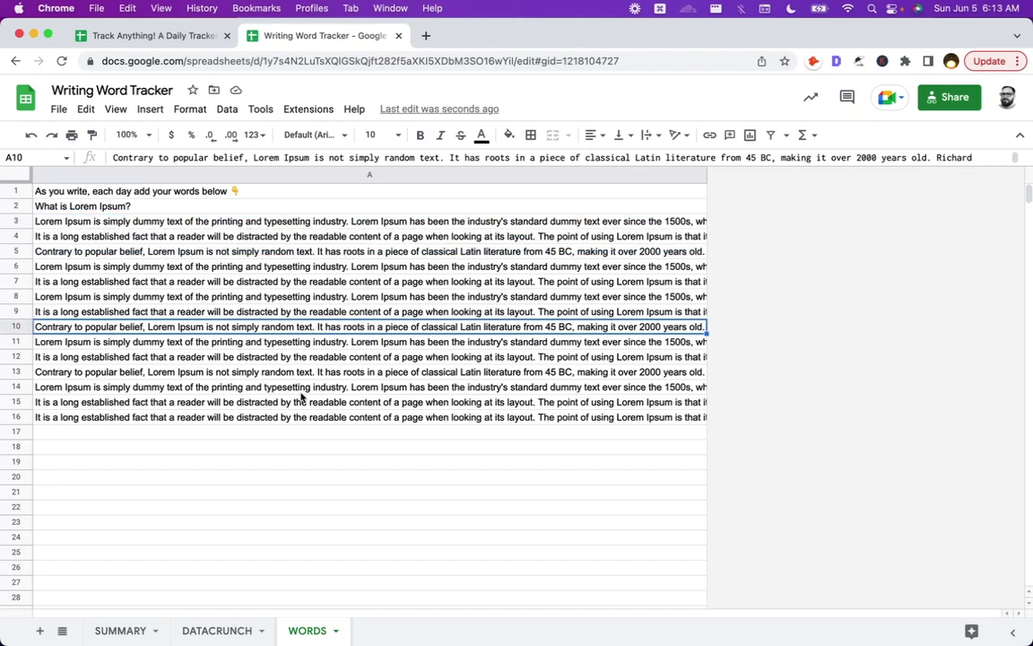
click(356, 434)
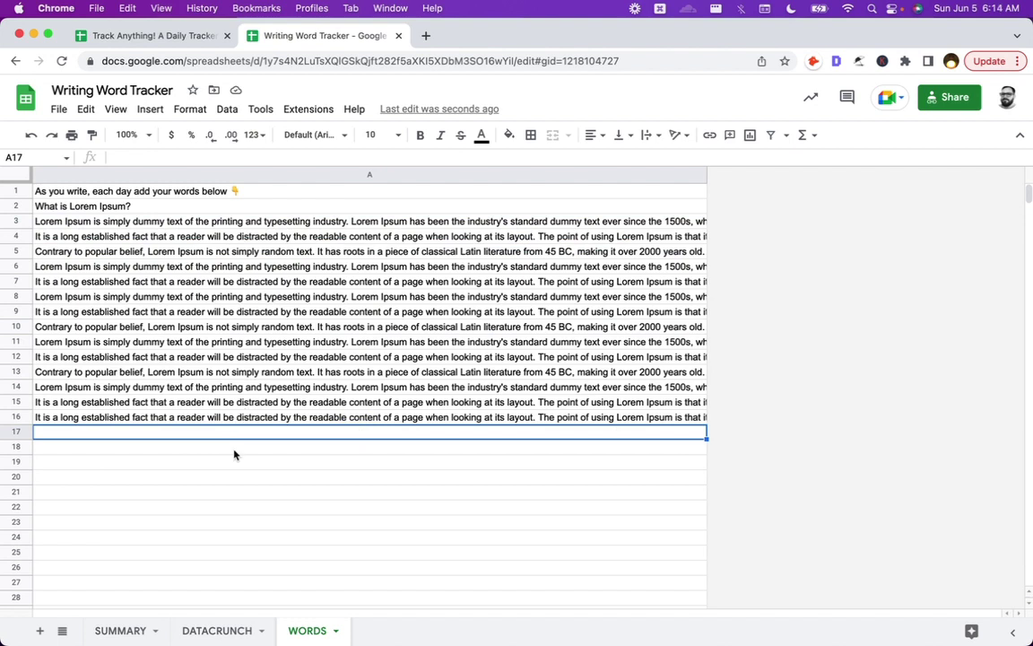
Review SUMMARY's Total Target sparkline and the word-count formulas in C8 and C14.
click(127, 630)
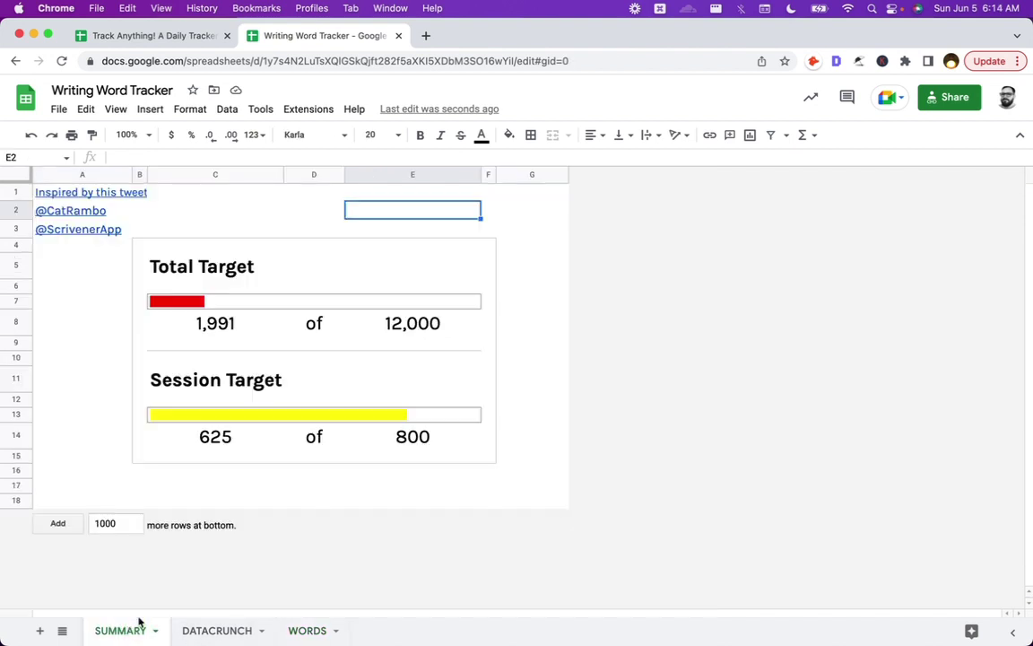
click(244, 305)
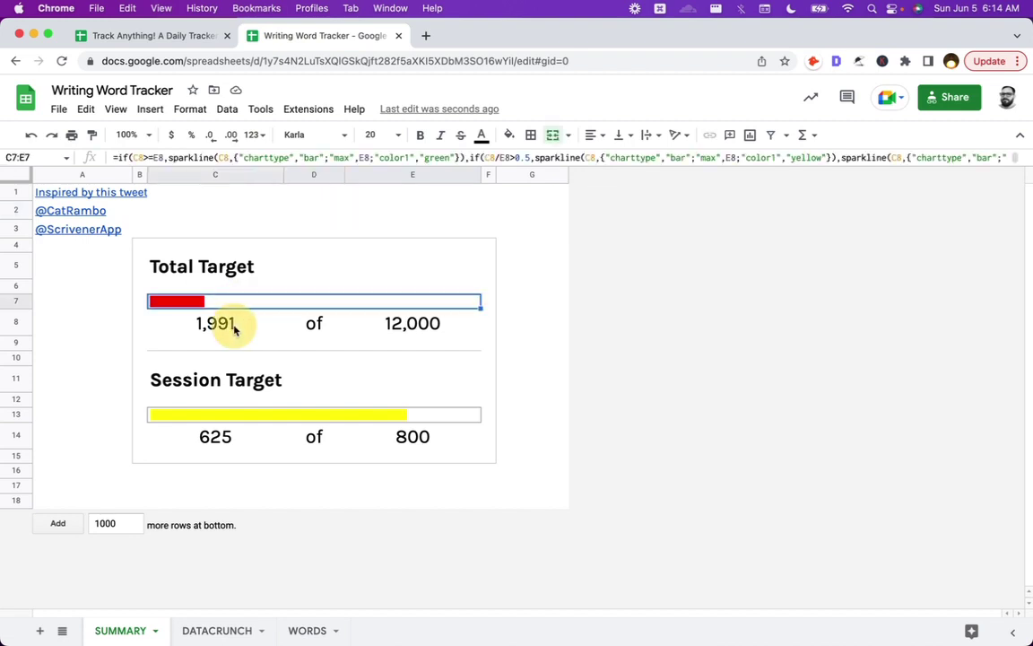
click(234, 330)
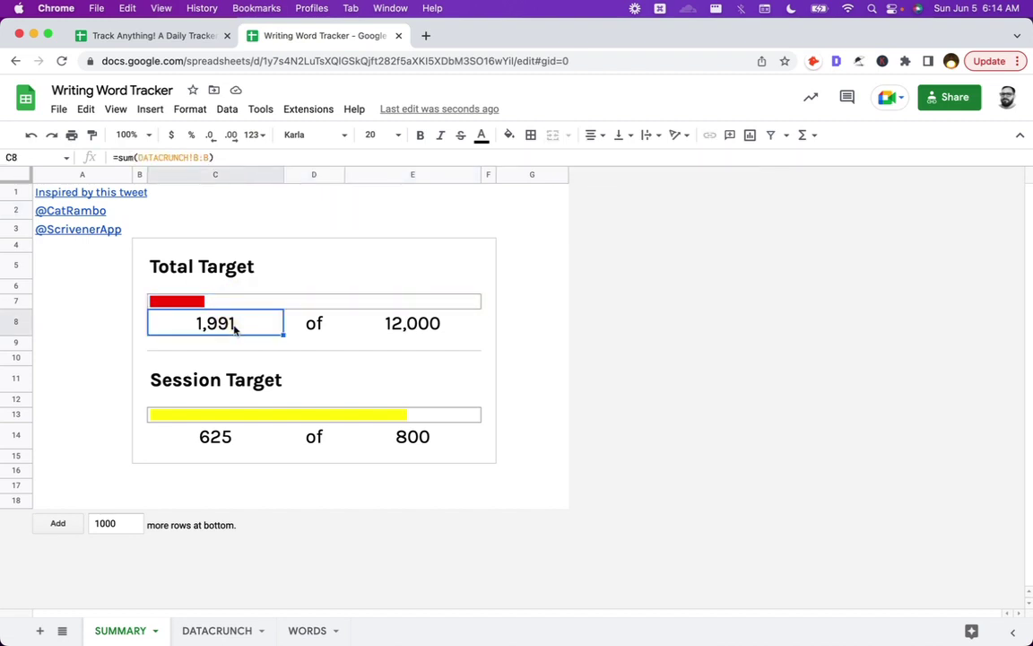
click(216, 438)
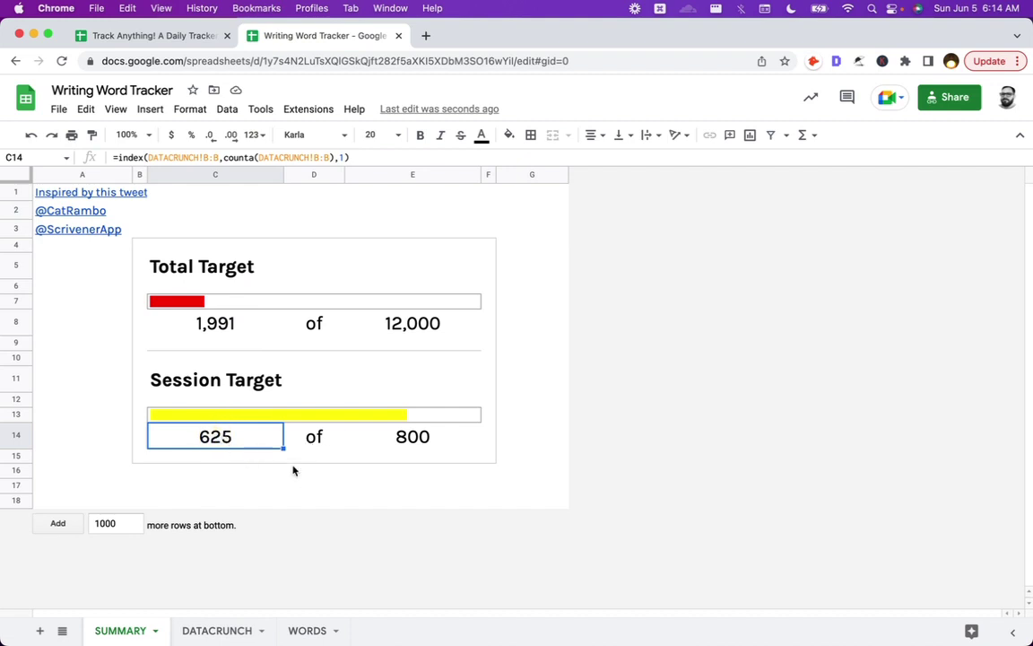
Delete a long middle chunk of text from the A16 entry on WORDS.
click(305, 631)
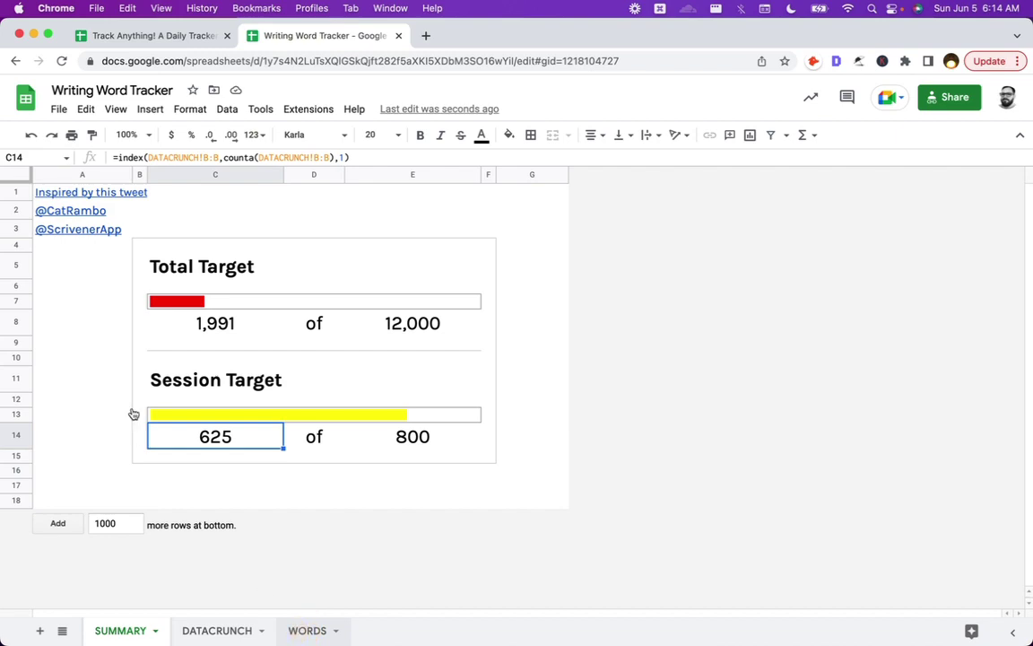
double_click(179, 416)
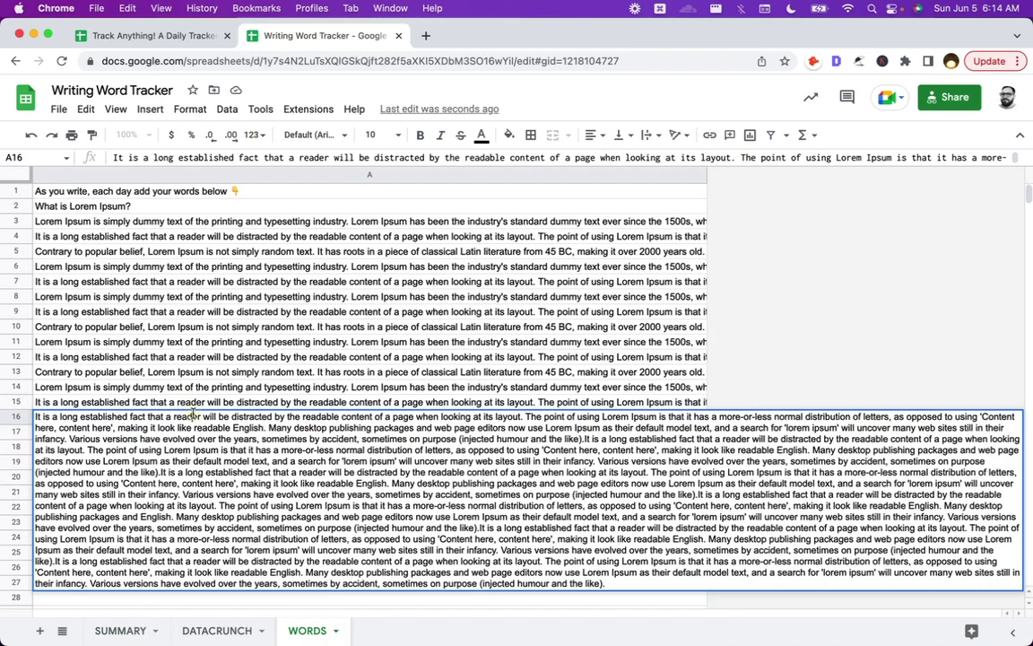
drag(154, 416, 380, 427)
key(BackSpace)
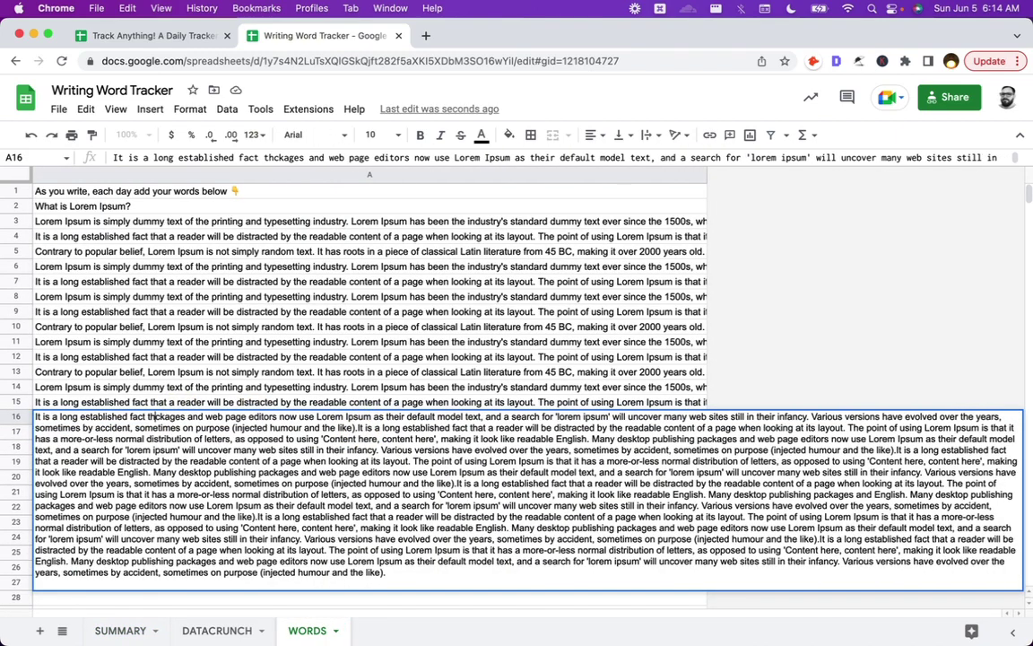
key(Return)
Confirm on SUMMARY that the session count dropped to 574, then return to WORDS.
click(143, 630)
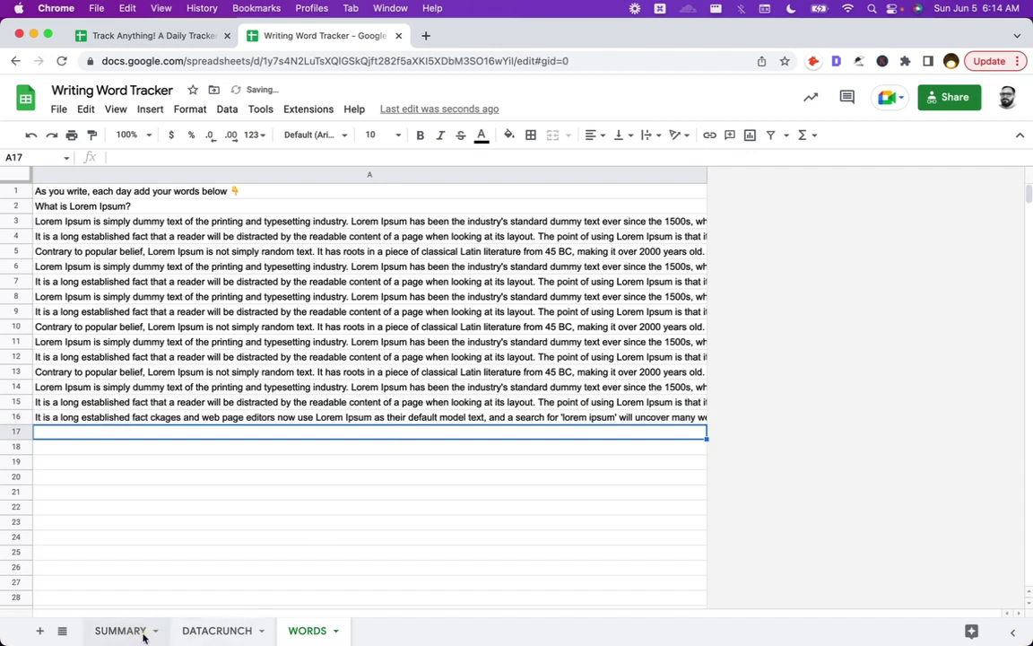
click(226, 442)
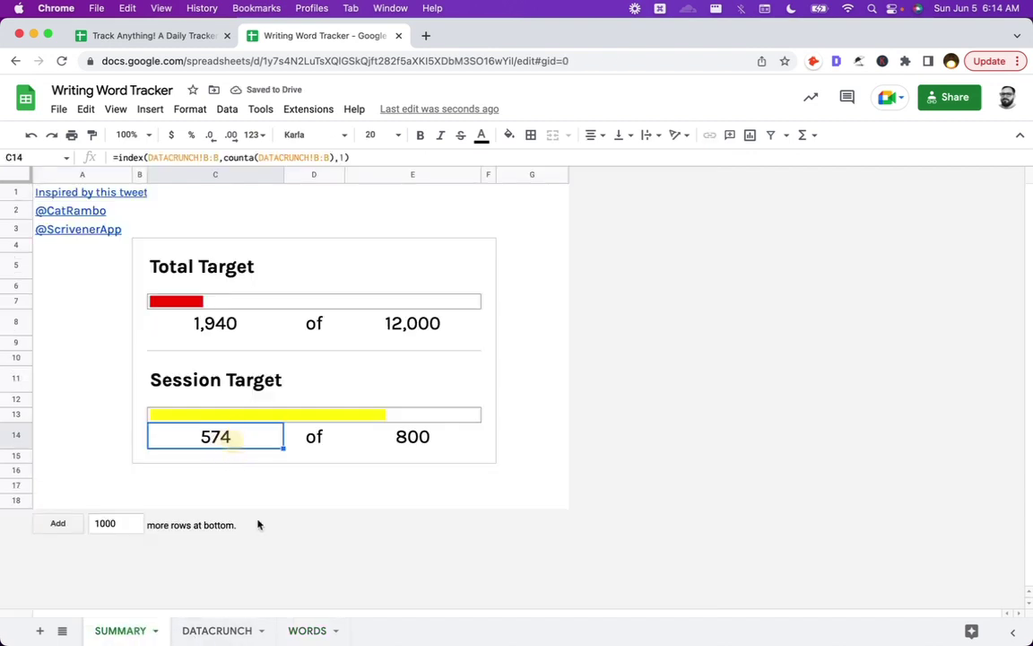
click(301, 629)
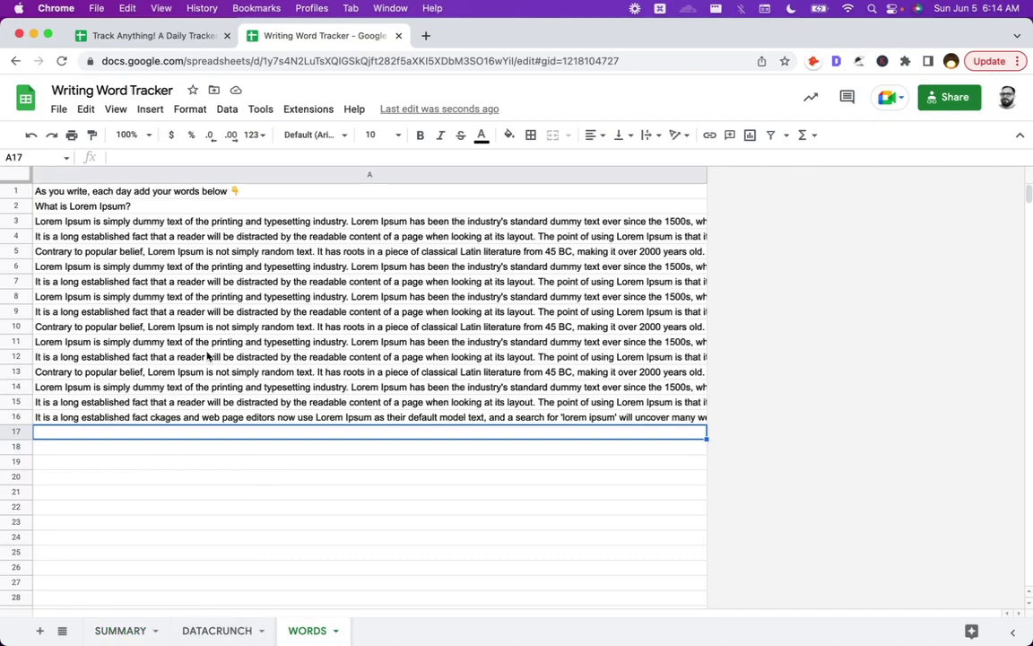
click(265, 296)
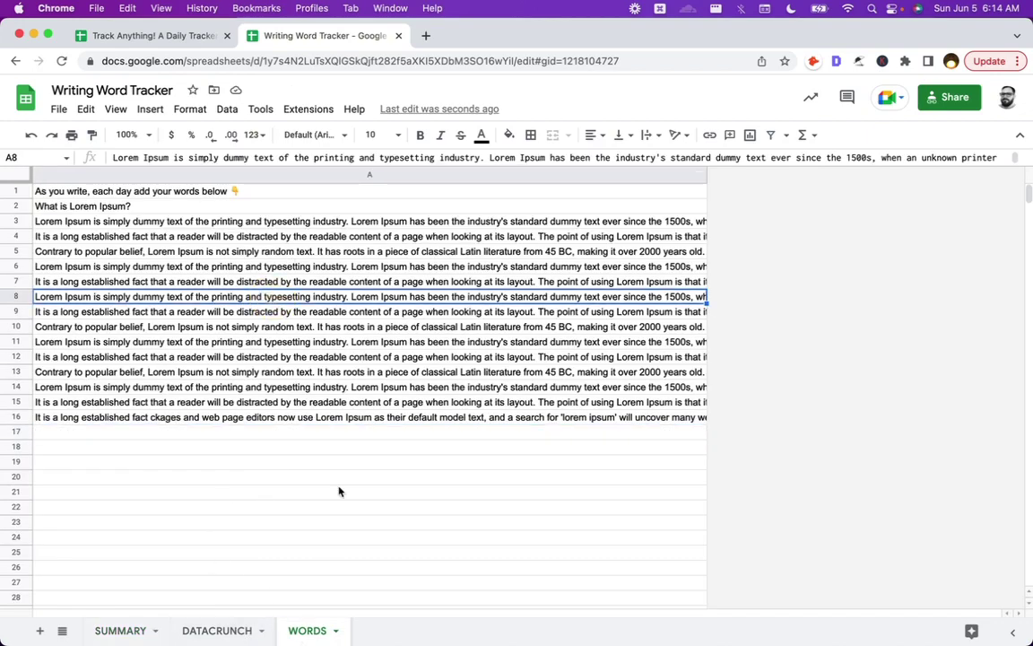
Inspect DATACRUNCH's A2 entry formula and B2's COUNTA/SPLIT word-count formula in the formula bar.
click(218, 631)
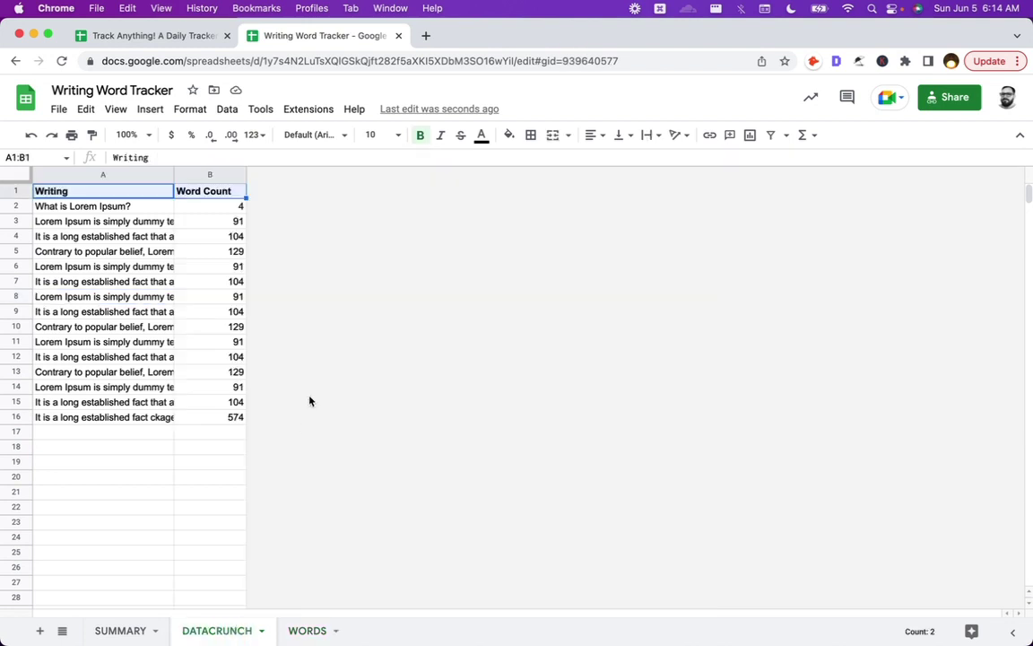
click(129, 196)
click(130, 206)
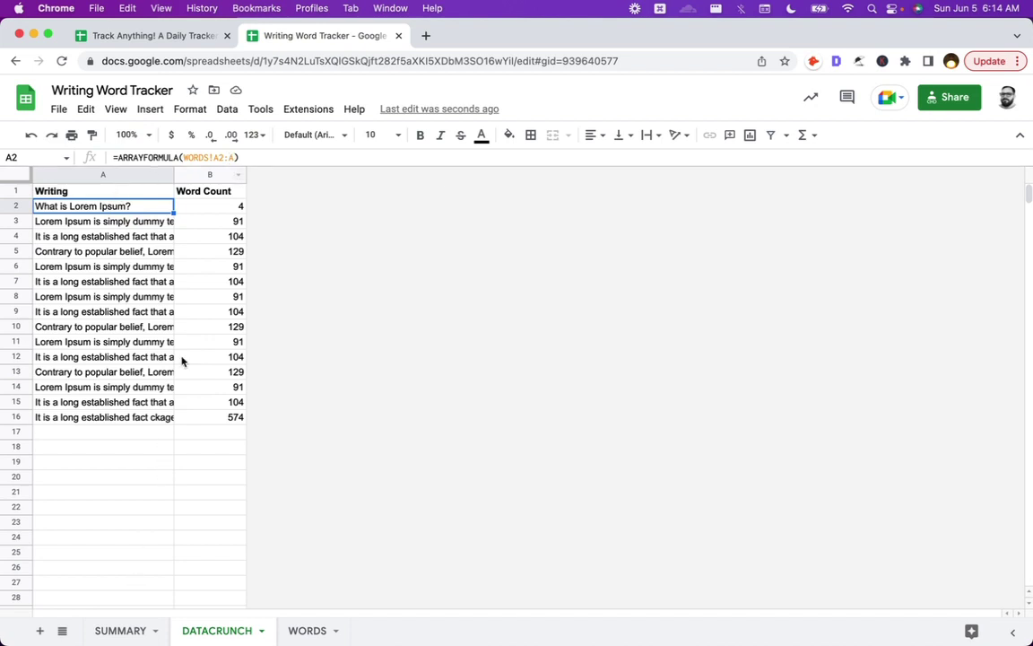
click(215, 213)
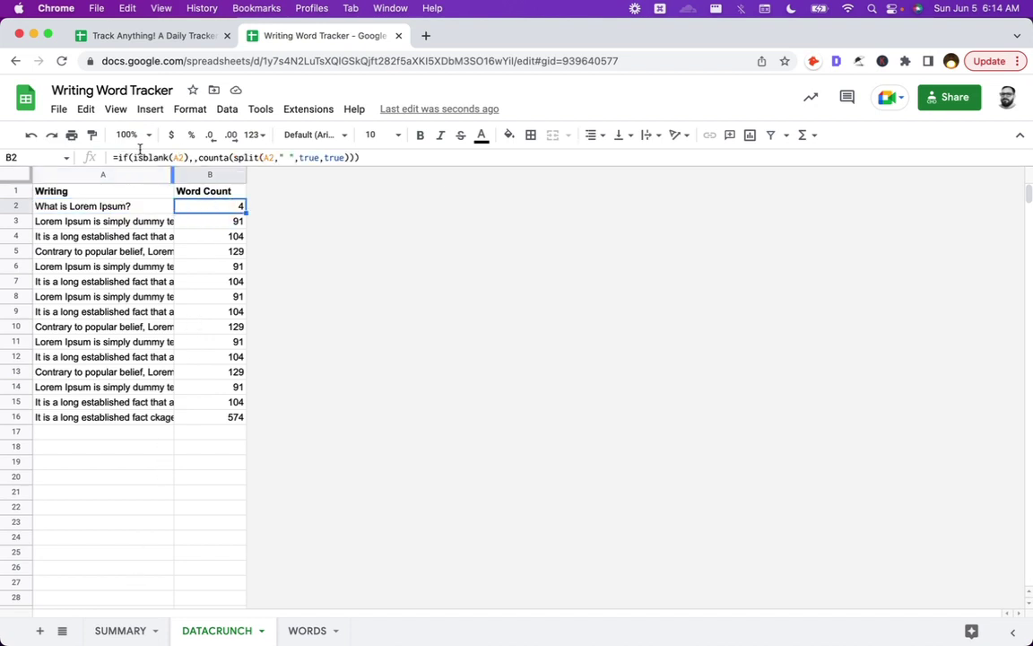
drag(233, 157, 289, 157)
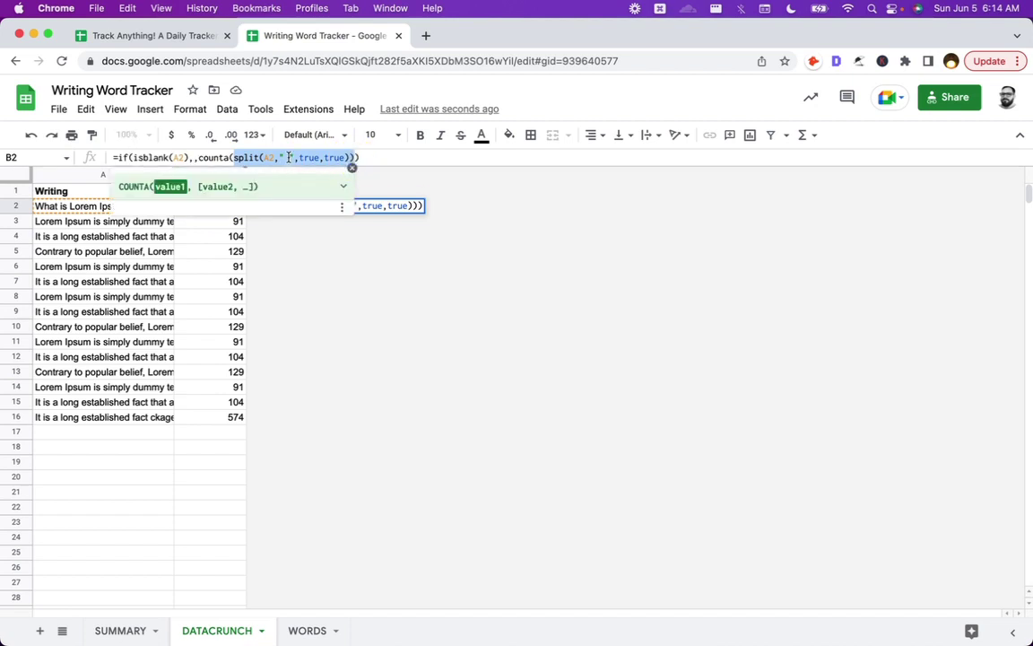
click(289, 157)
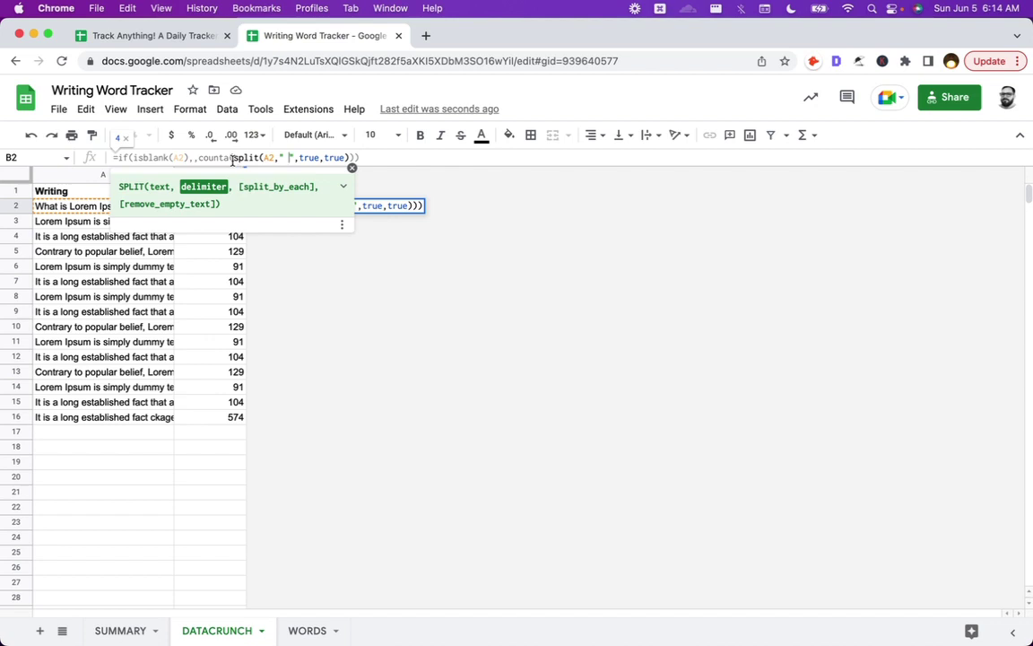
click(224, 157)
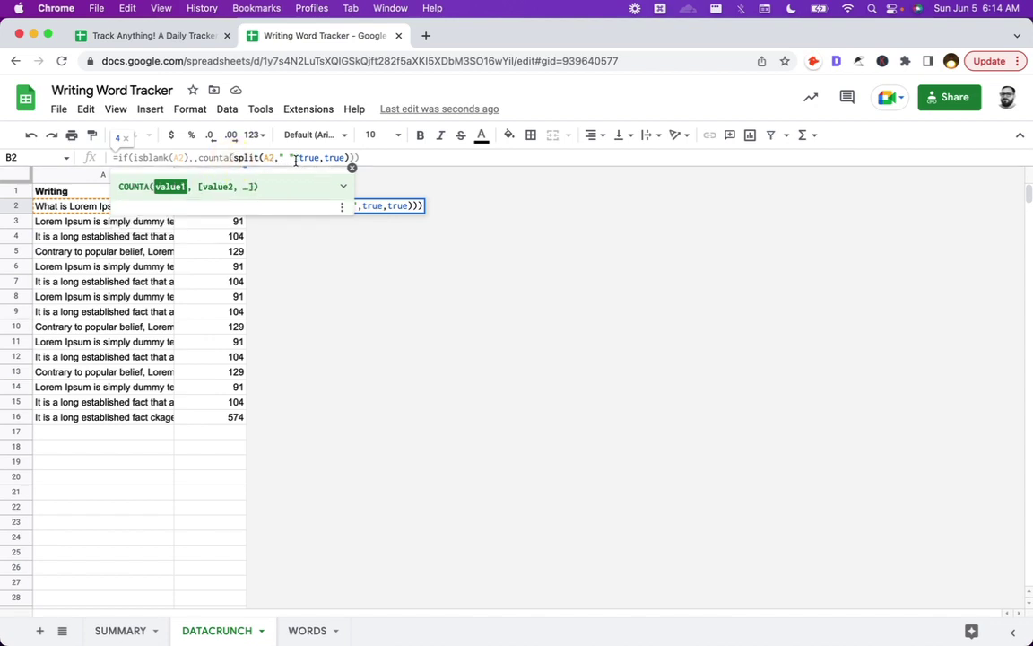
click(373, 157)
Enter =index(DATACRUNCH!B:B,counta(DATACRUNCH!B:B),1) in C14 so the session count reads 574.
click(94, 629)
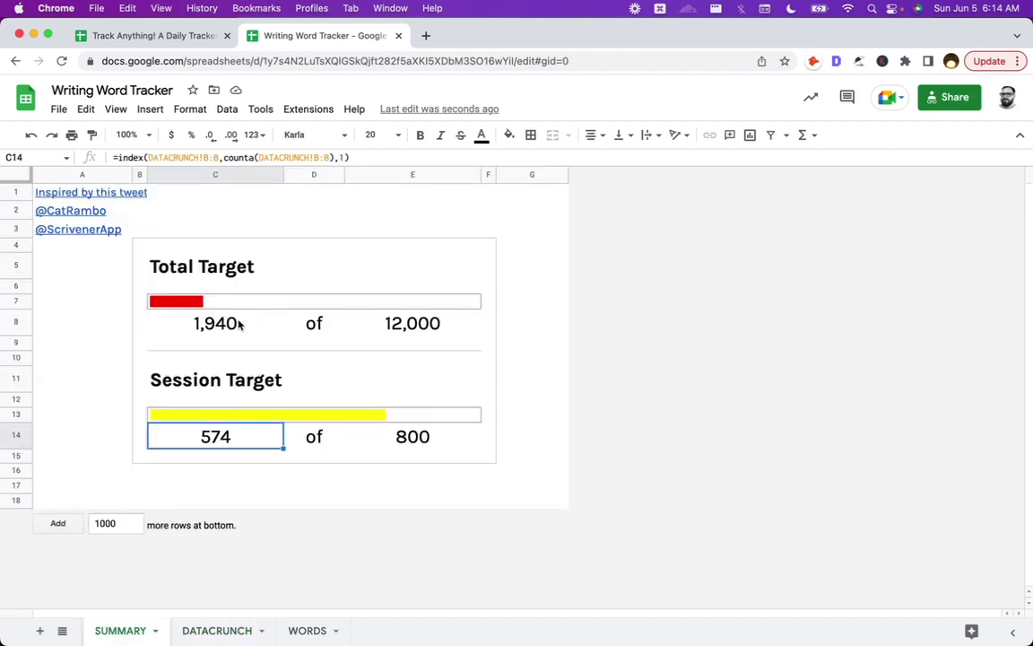
click(238, 324)
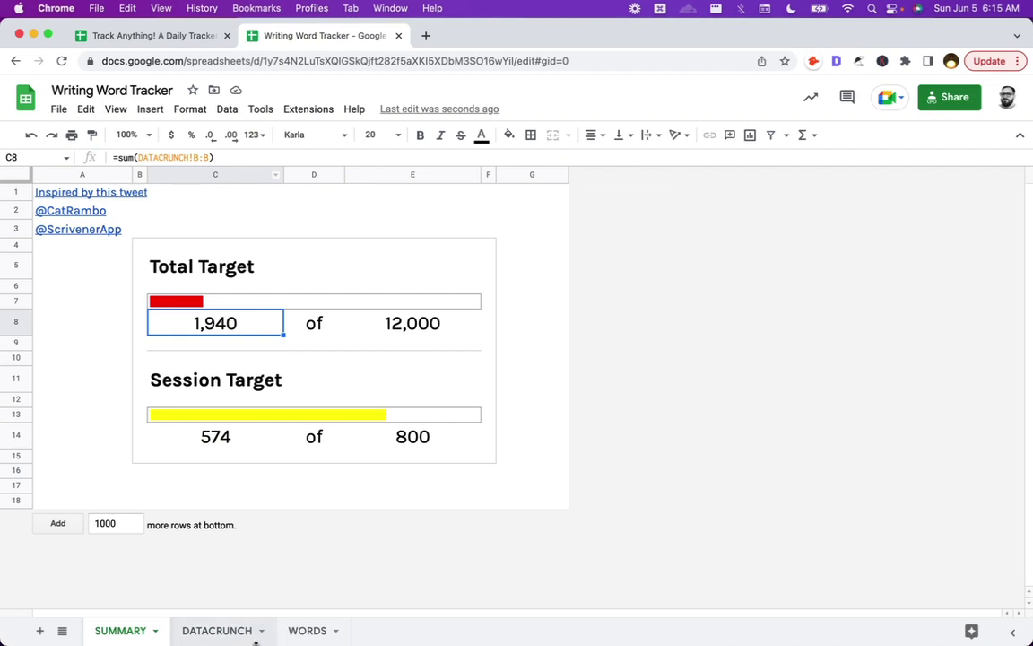
click(236, 441)
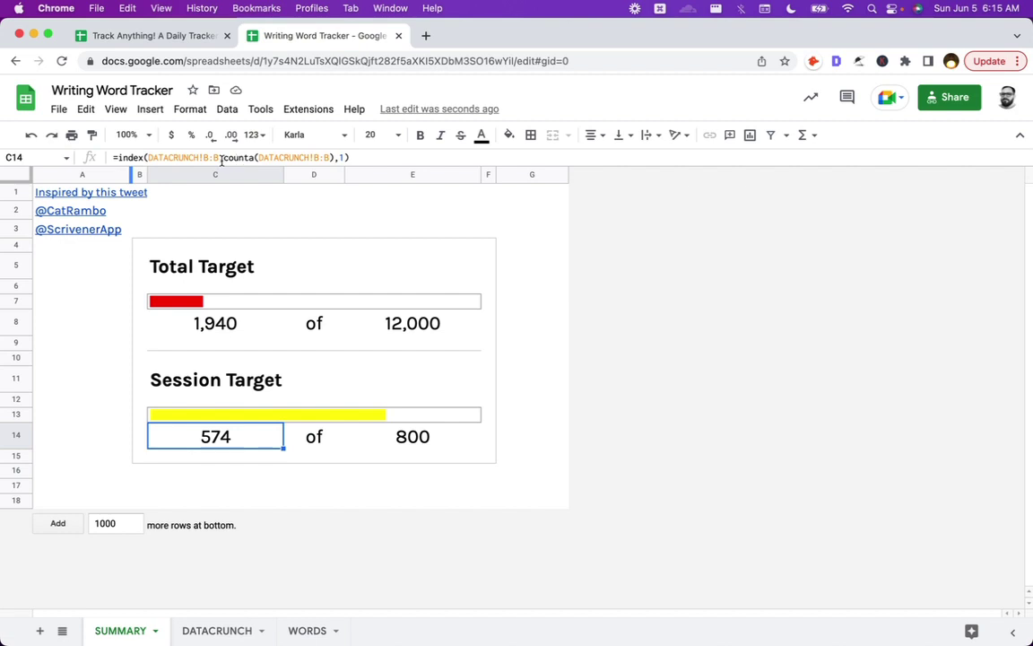
click(261, 158)
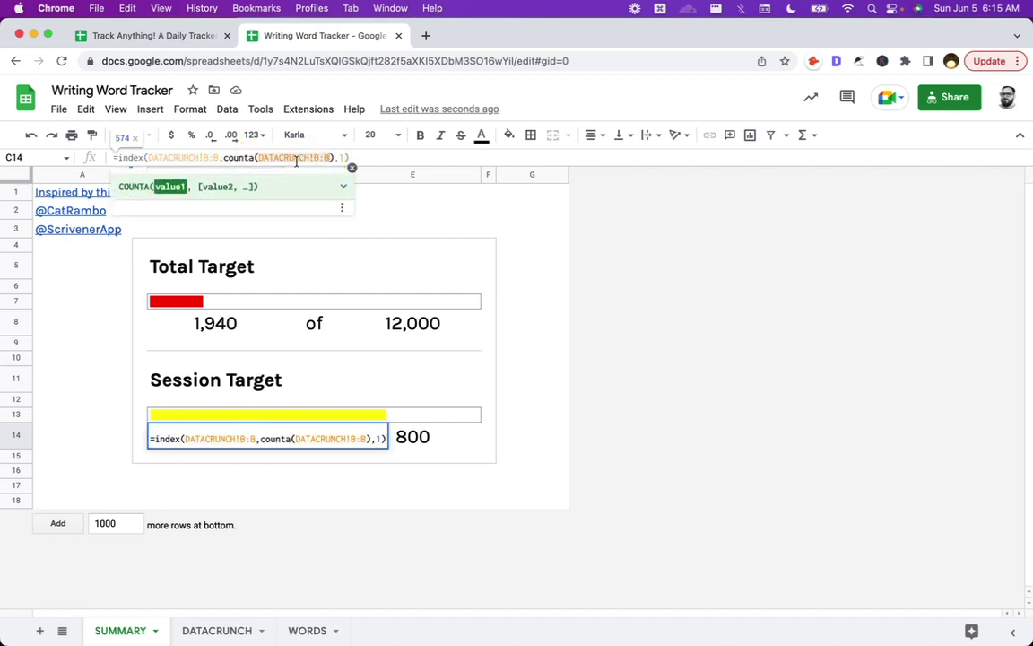
click(219, 157)
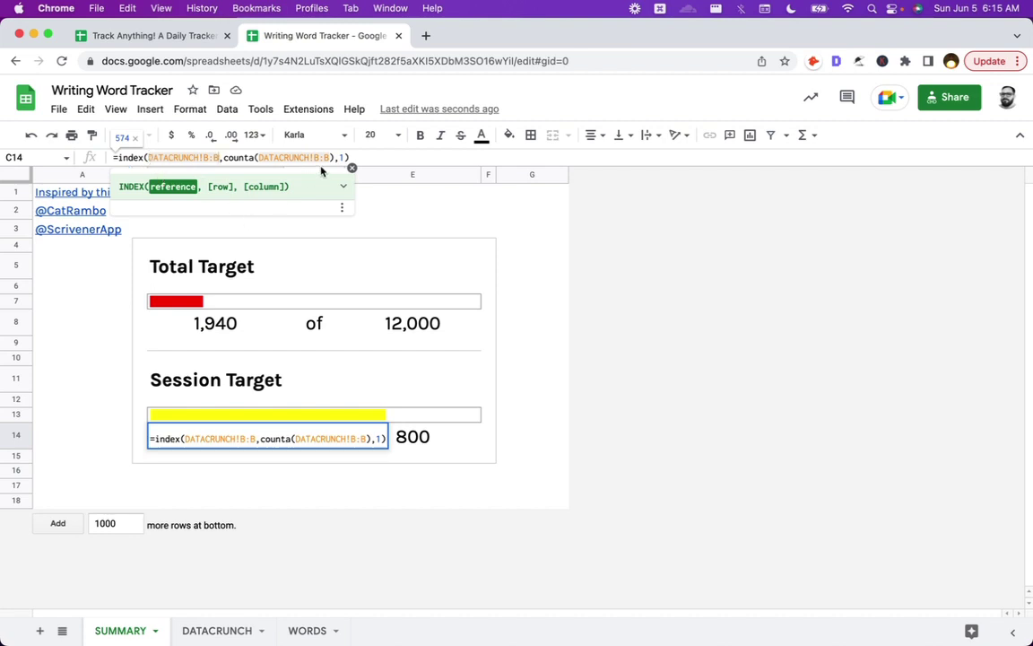
click(217, 443)
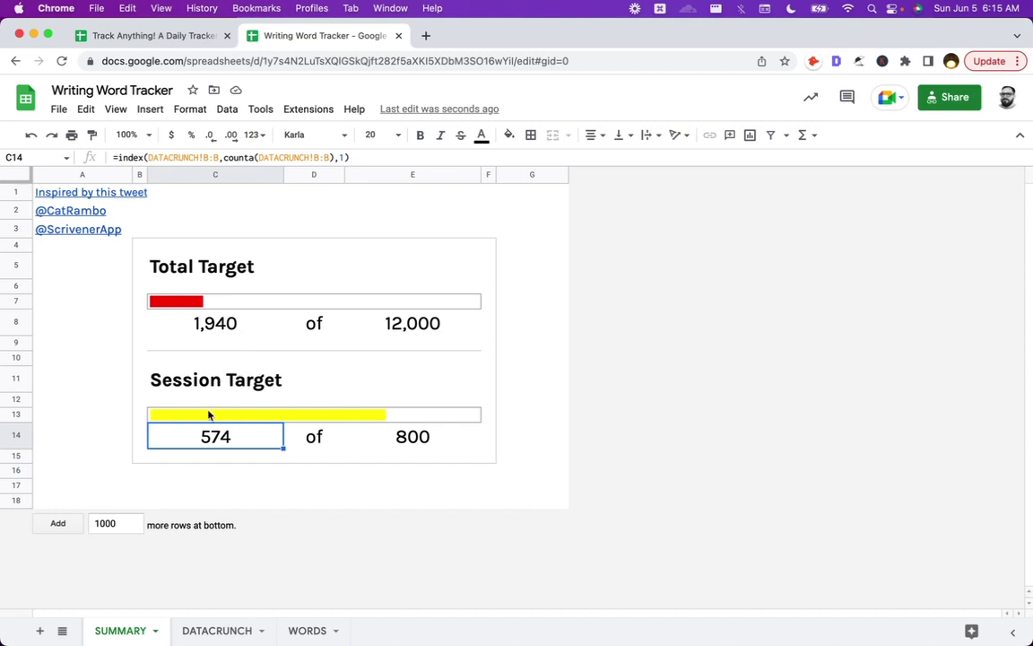
click(208, 414)
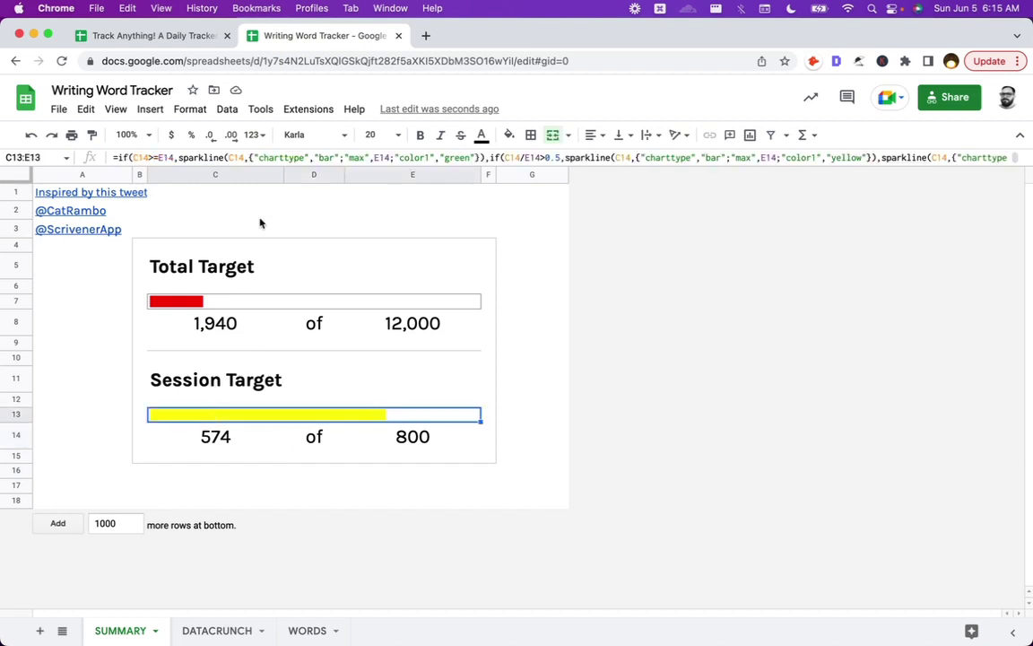
click(282, 158)
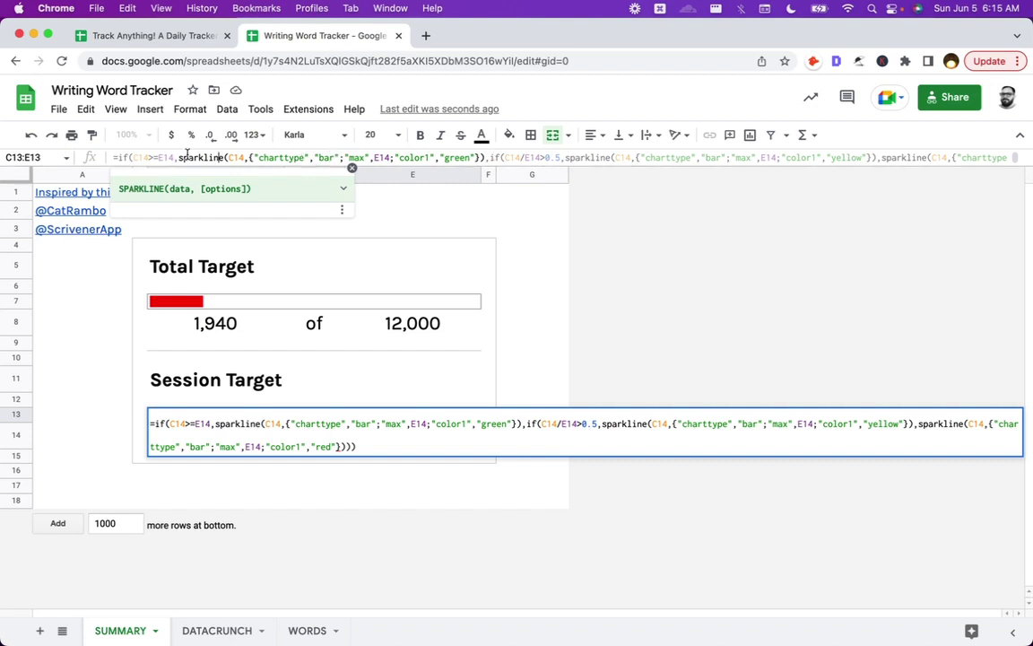
drag(179, 157, 478, 157)
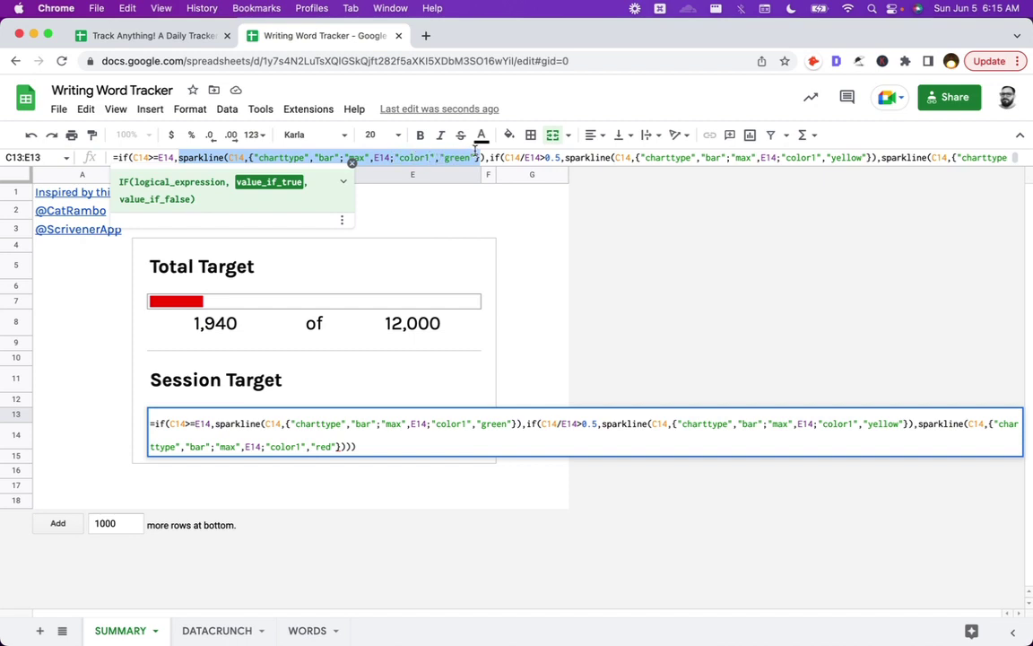
key(Escape)
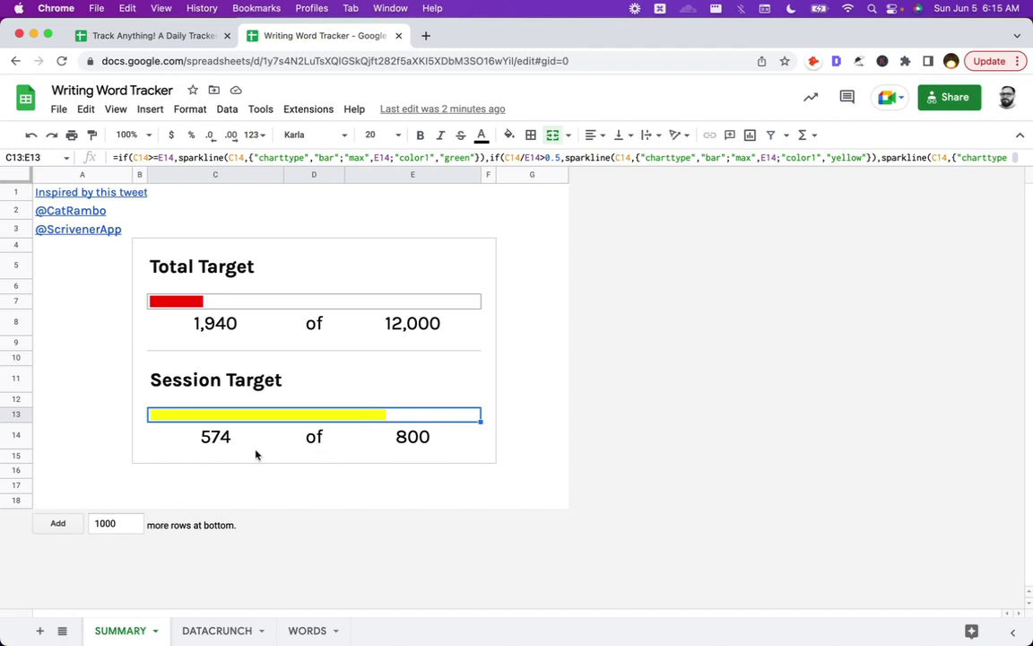
Copy the long text from A16 on WORDS and paste it into A15.
click(305, 633)
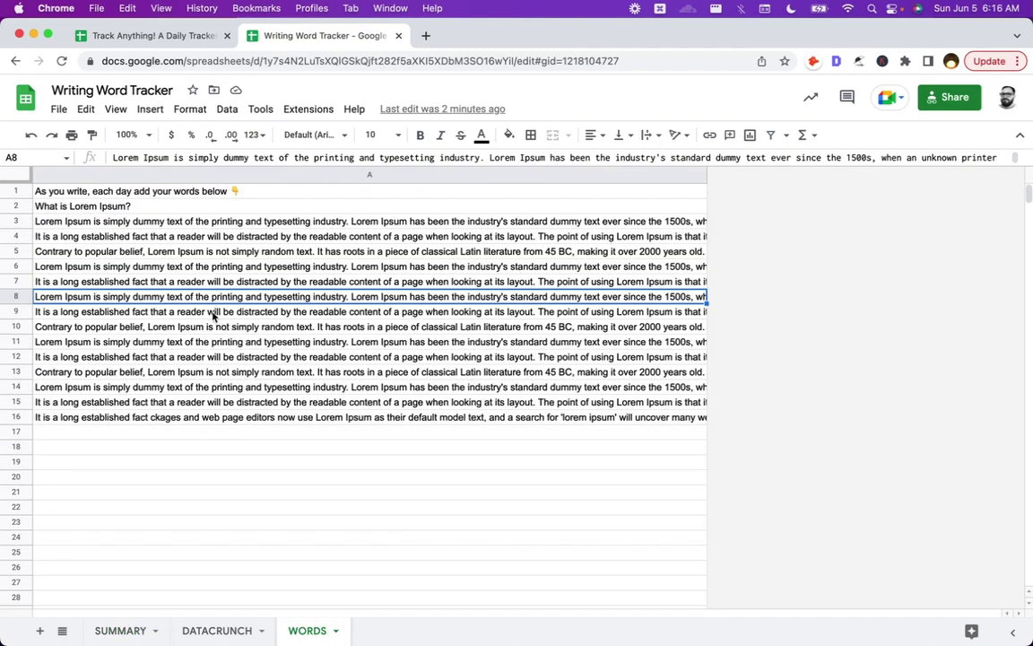
click(169, 421)
key(Return)
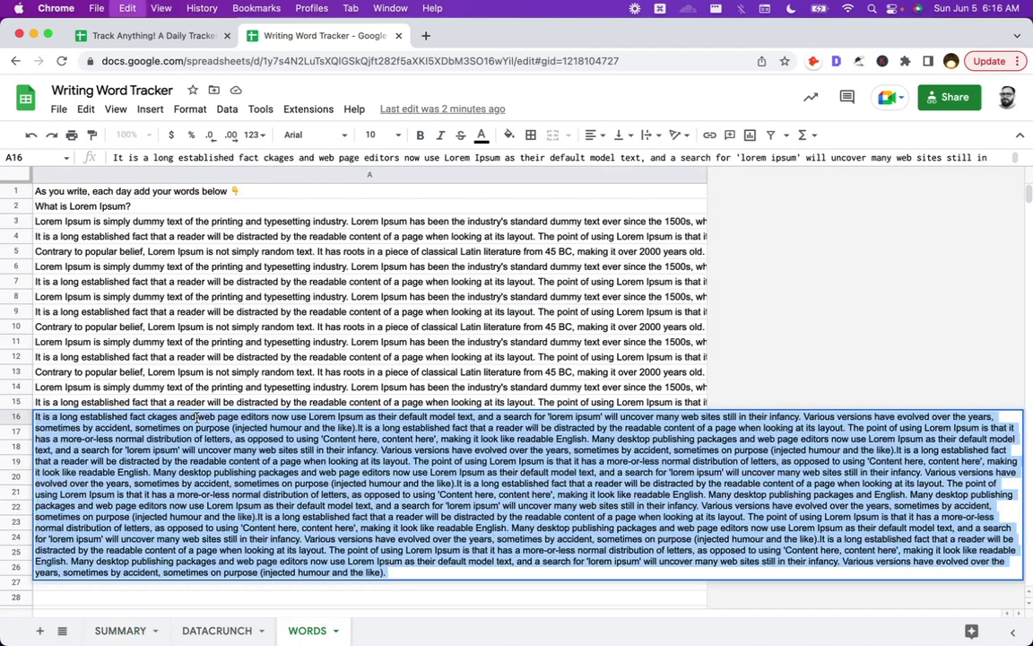
key(Return)
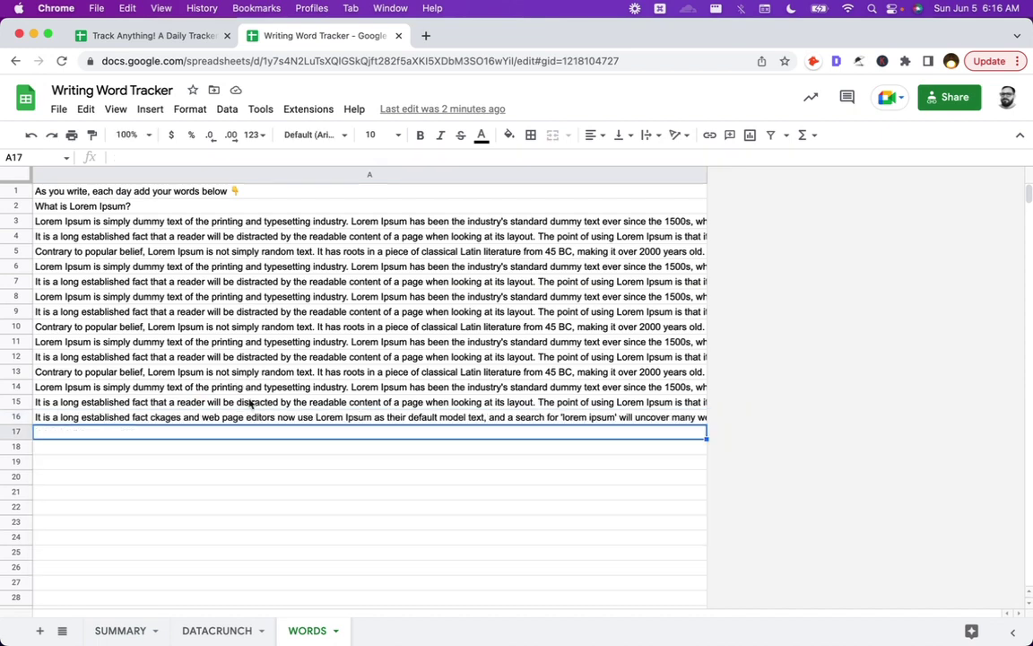
double_click(248, 419)
click(254, 404)
key(super+v)
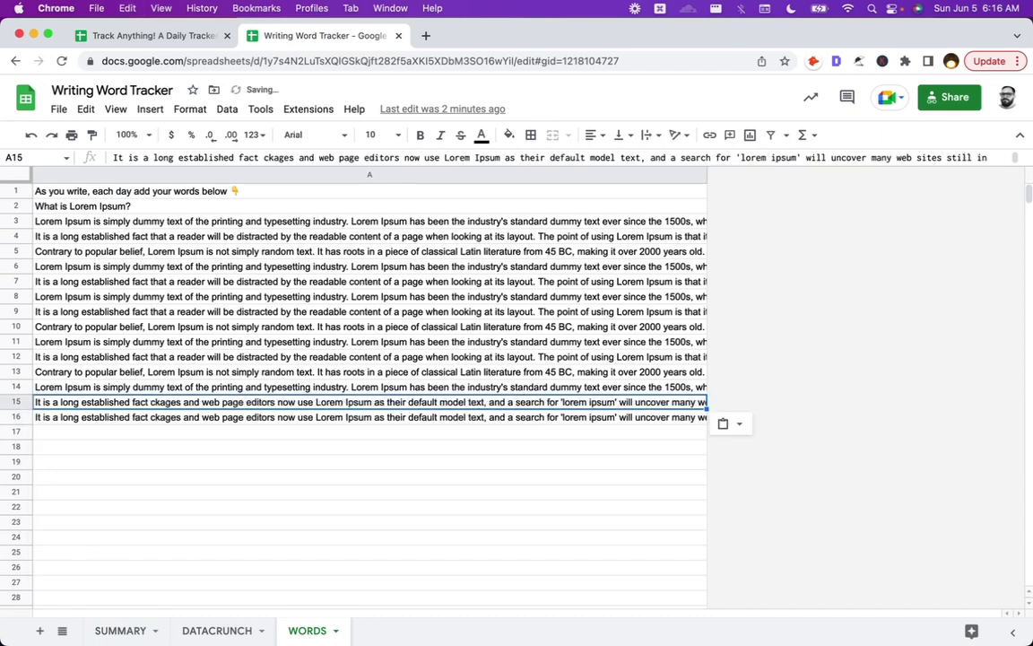
Recheck row 16, then view SUMMARY, where Session Target now shows 1,147 of 800.
double_click(285, 419)
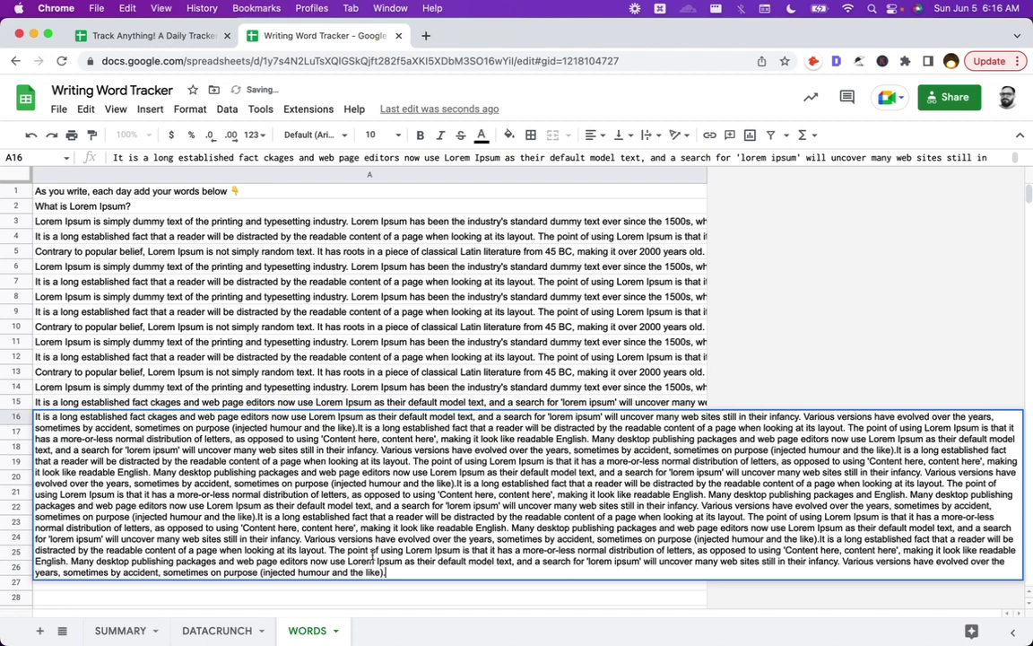
key(Return)
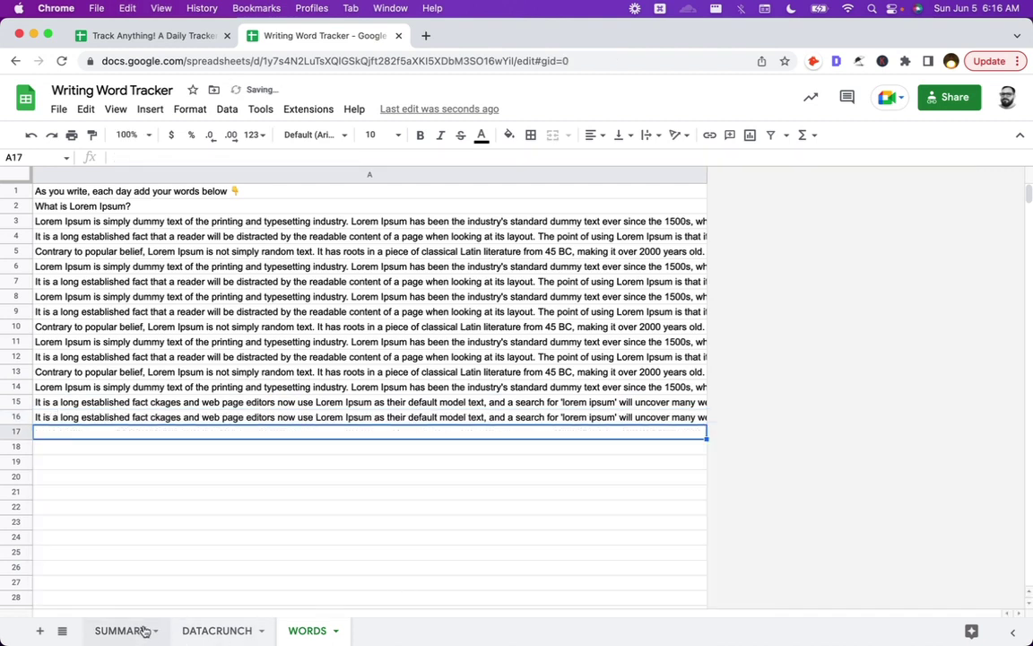
click(143, 630)
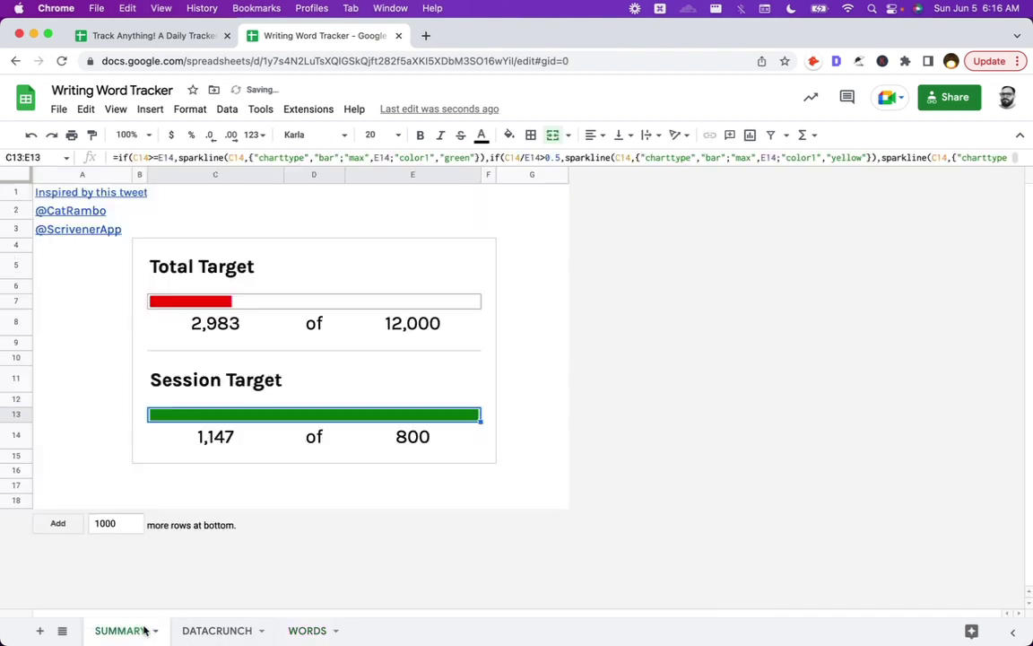
double_click(222, 418)
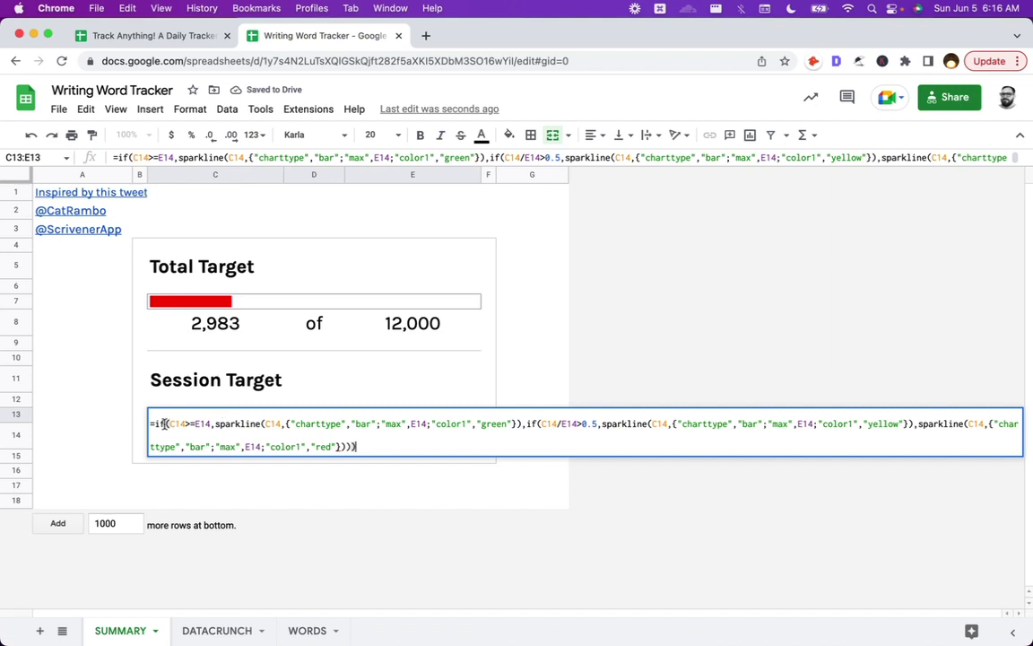
Review the Session Target bar's nested IF conditions against the 1,147 count and 800 target.
click(165, 422)
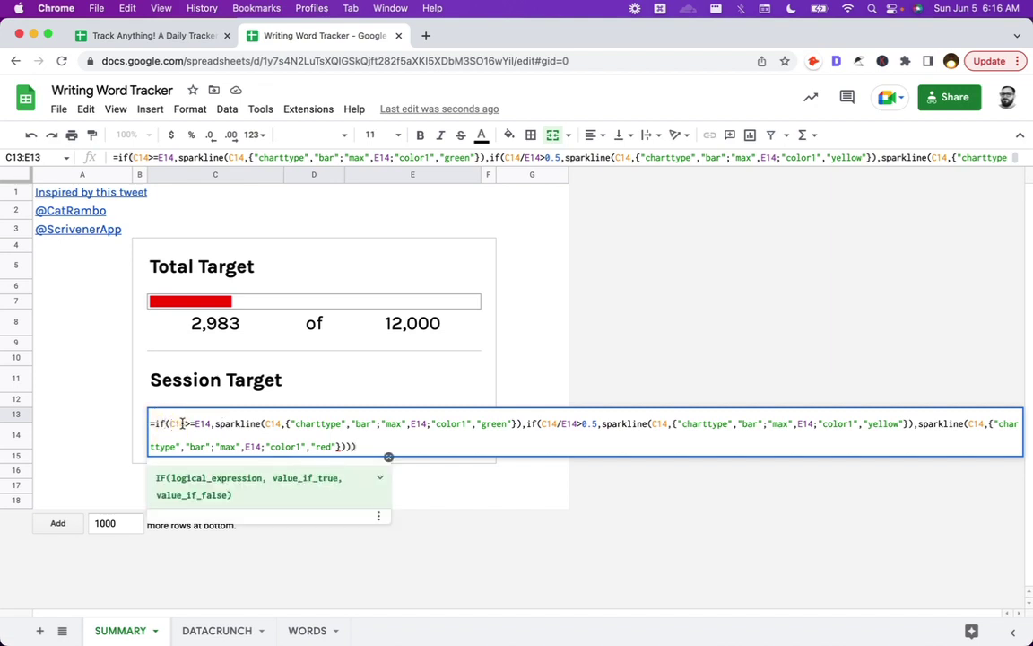
click(124, 431)
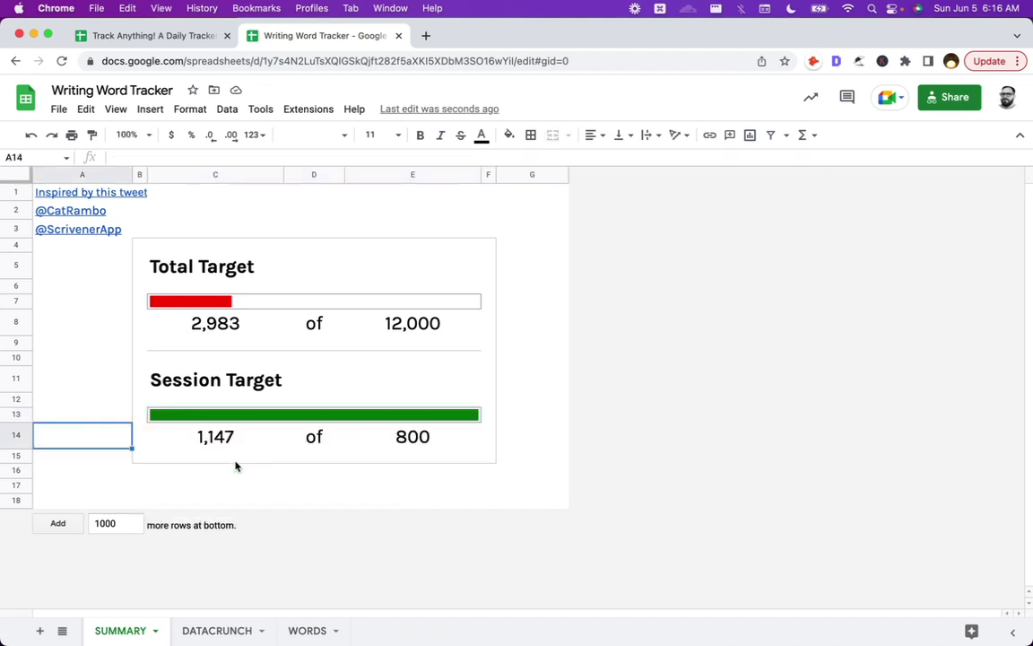
click(198, 437)
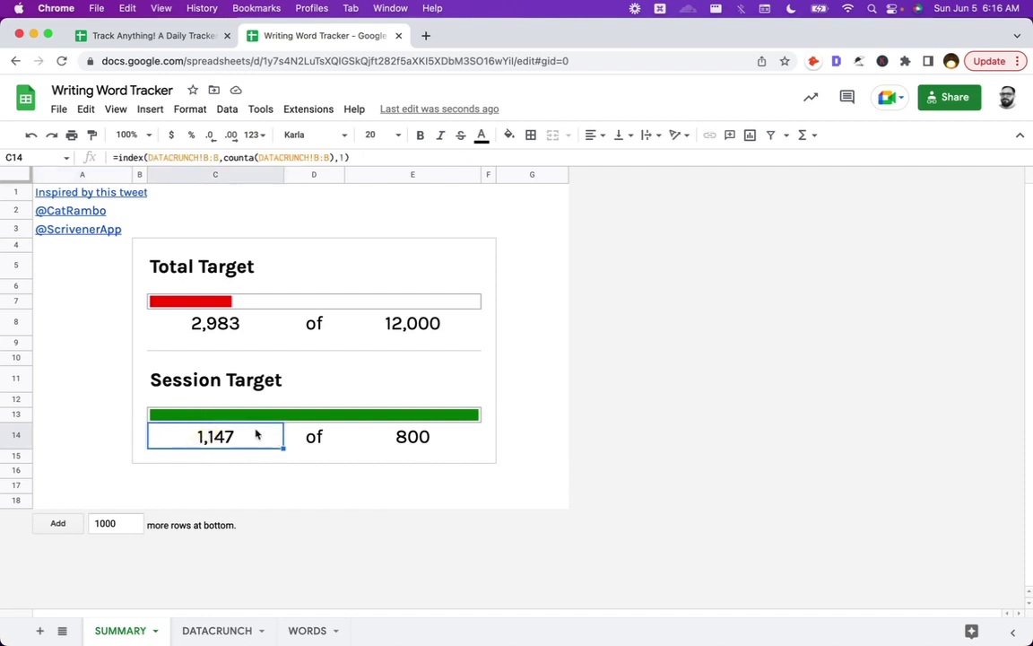
click(400, 439)
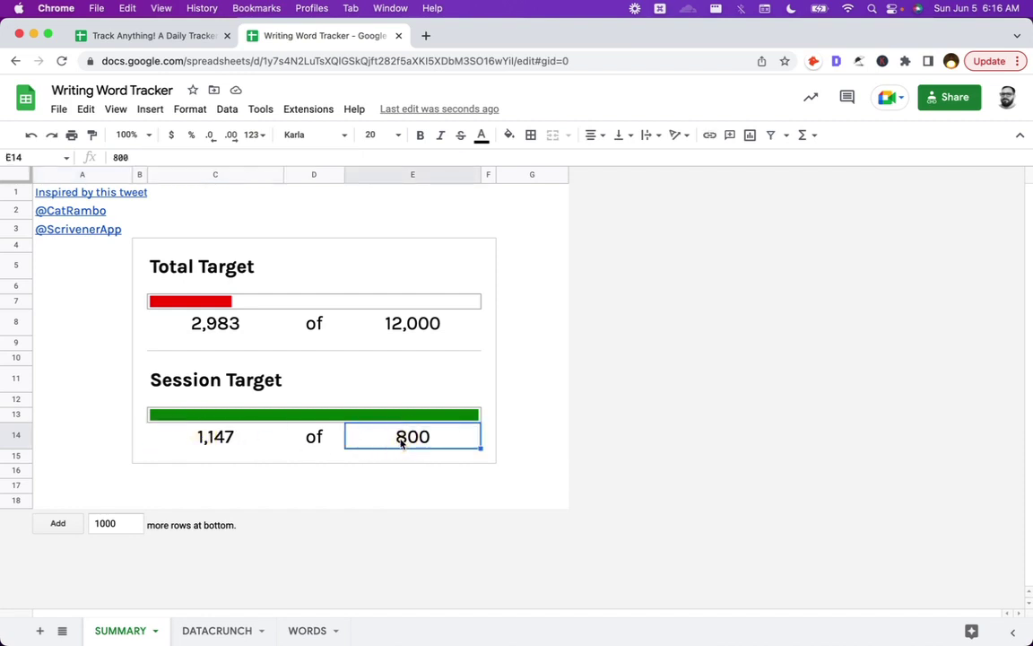
double_click(189, 422)
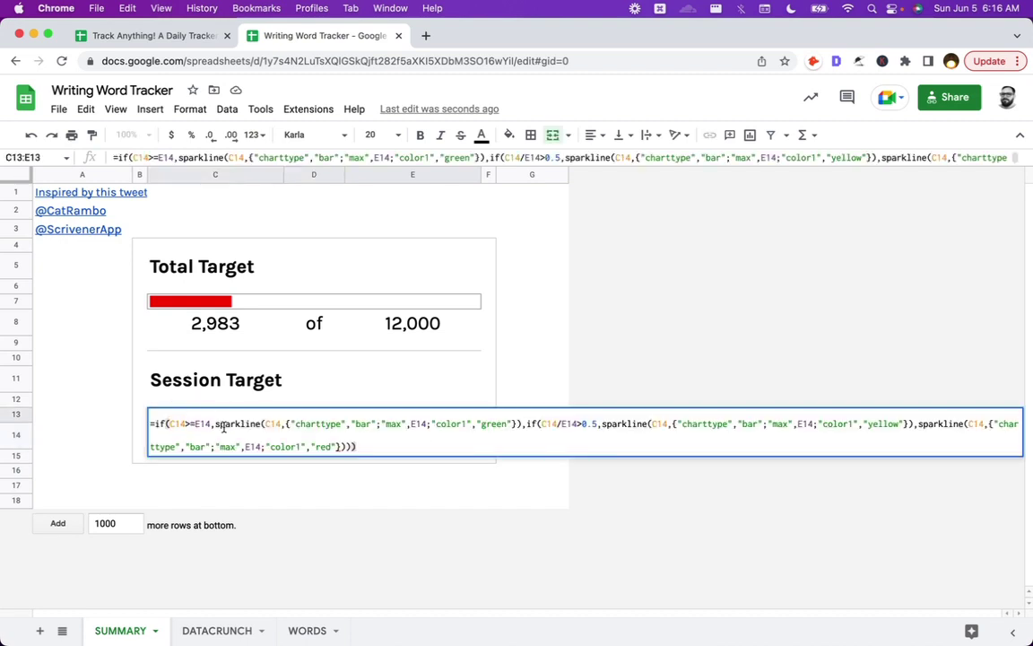
drag(214, 425, 518, 423)
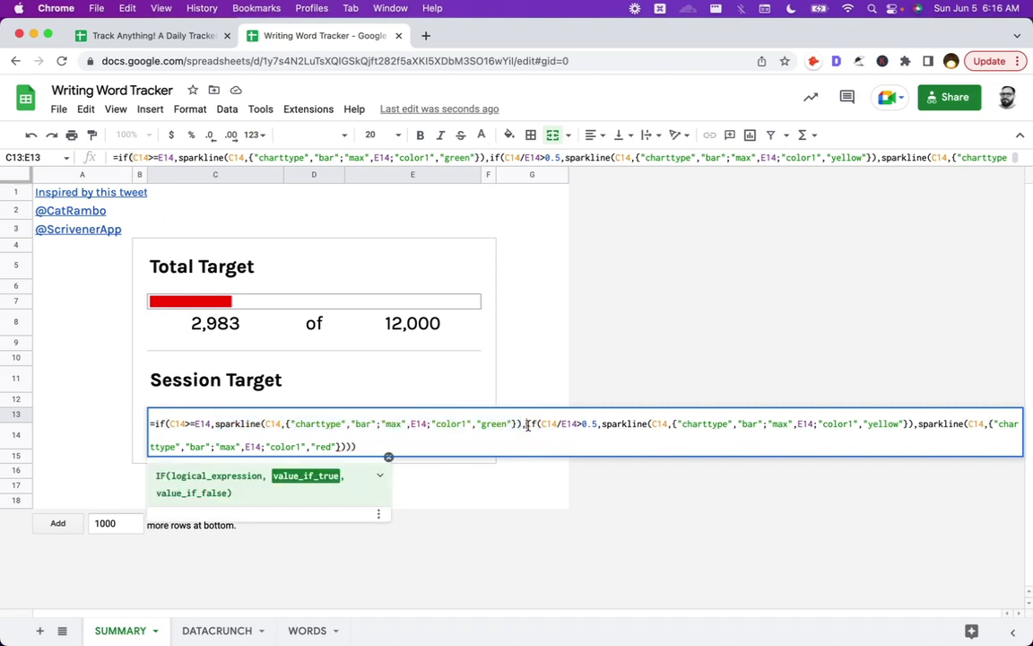
click(529, 426)
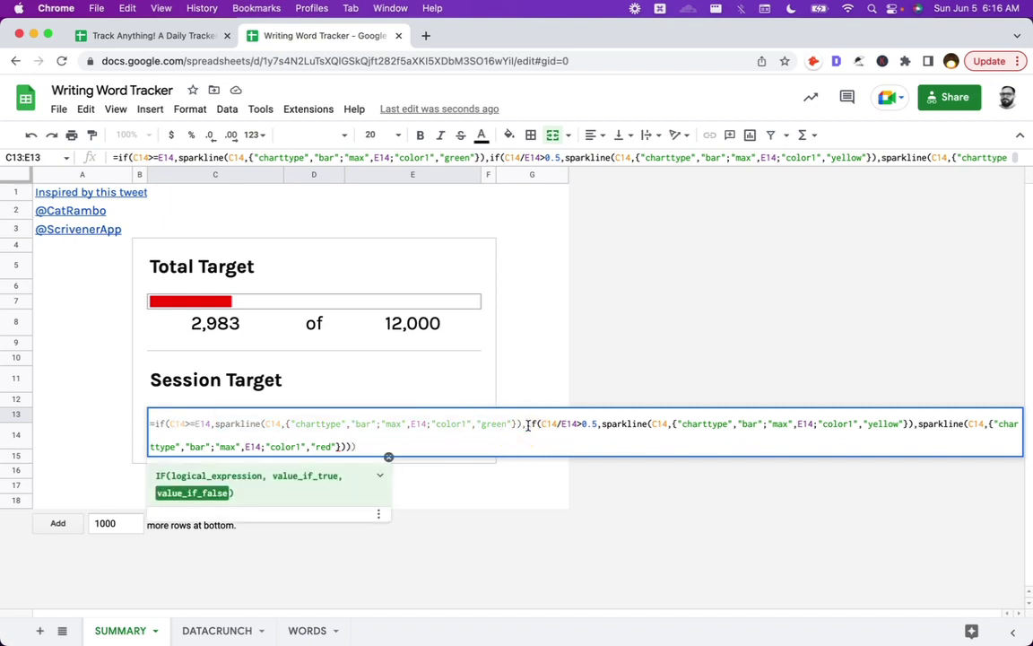
drag(528, 426, 581, 425)
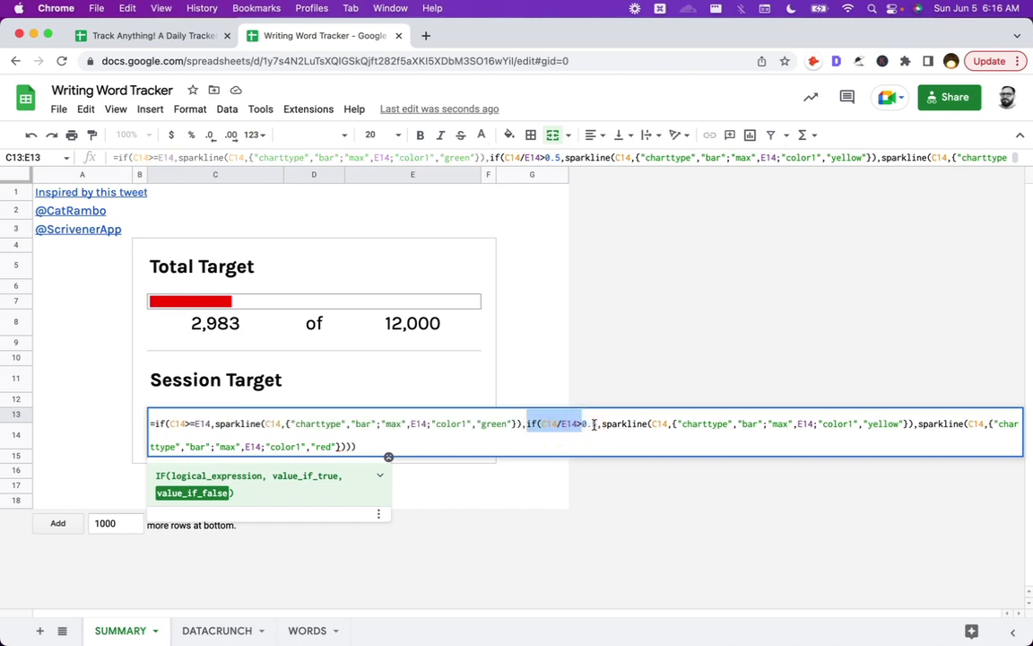
click(592, 426)
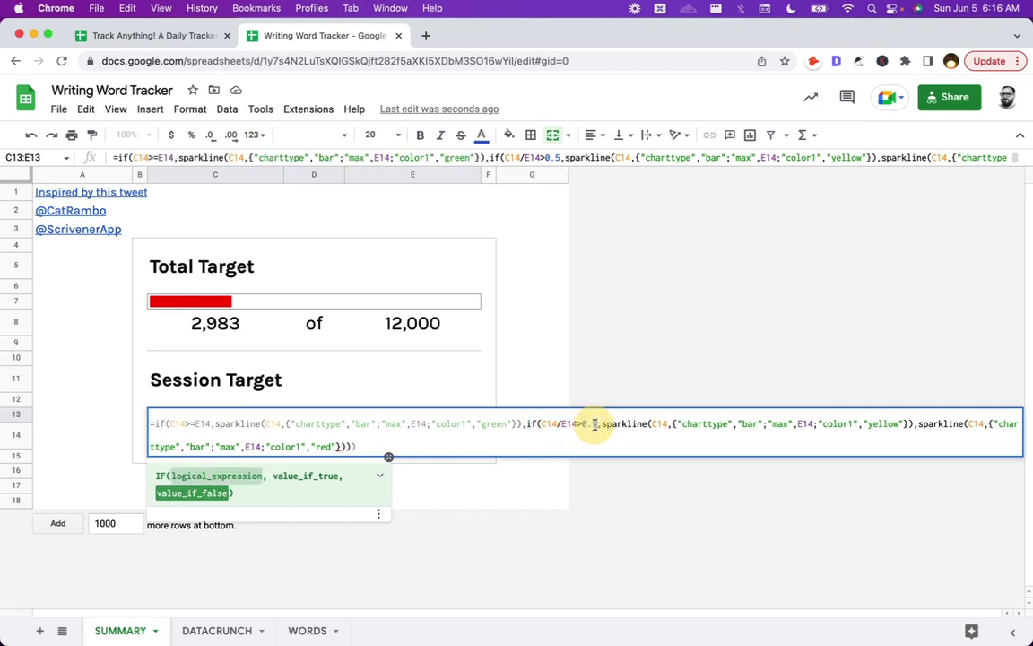
click(487, 380)
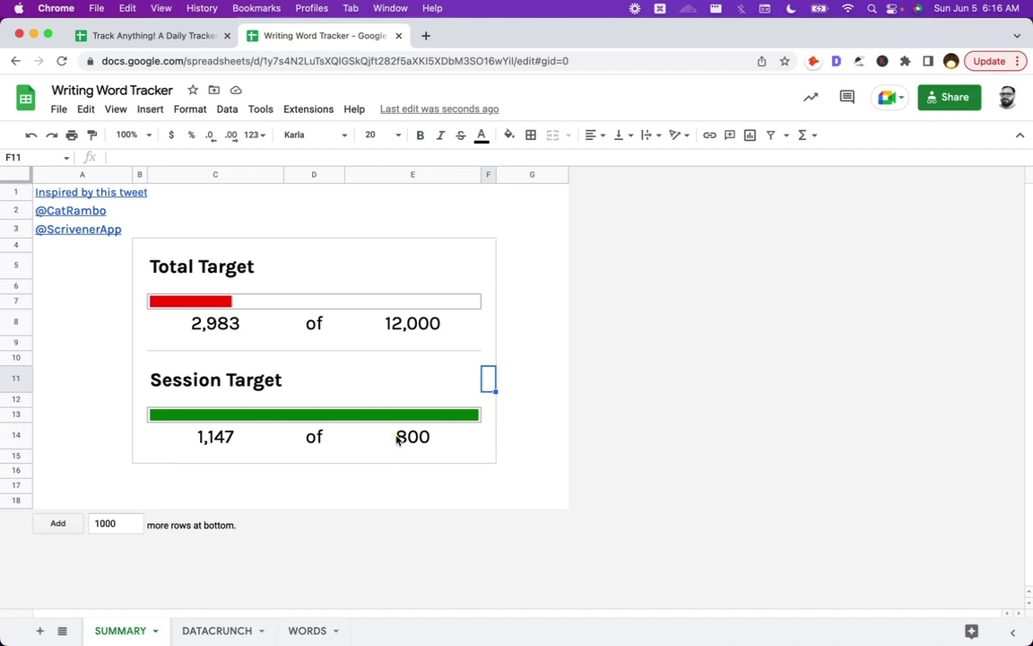
Edit the merged C13 formula's green, yellow and red SPARKLINE branches and commit it.
click(397, 439)
click(232, 440)
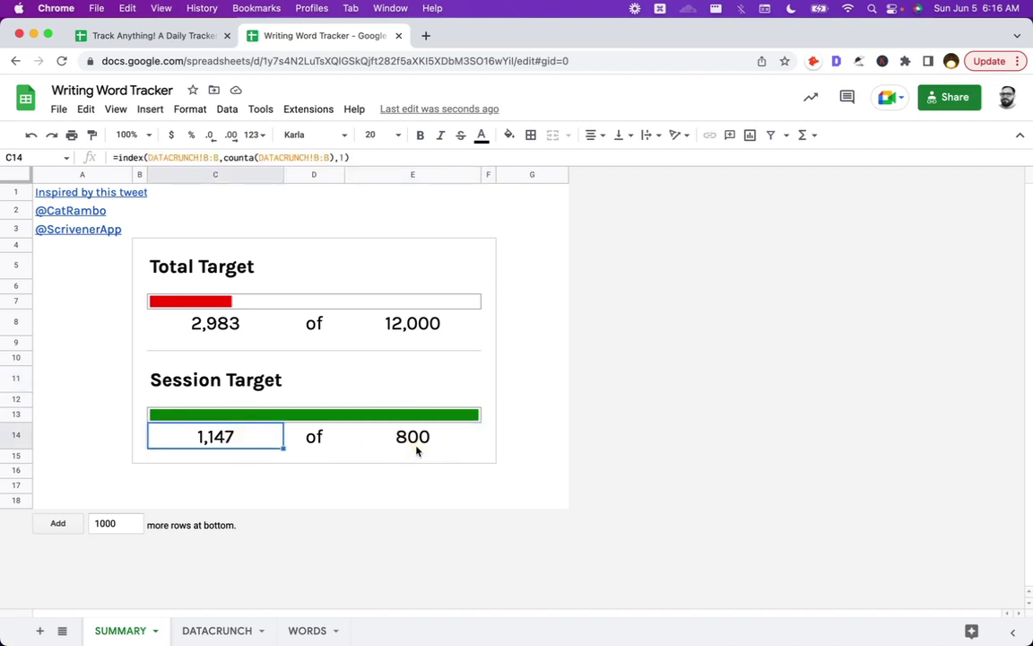
click(418, 448)
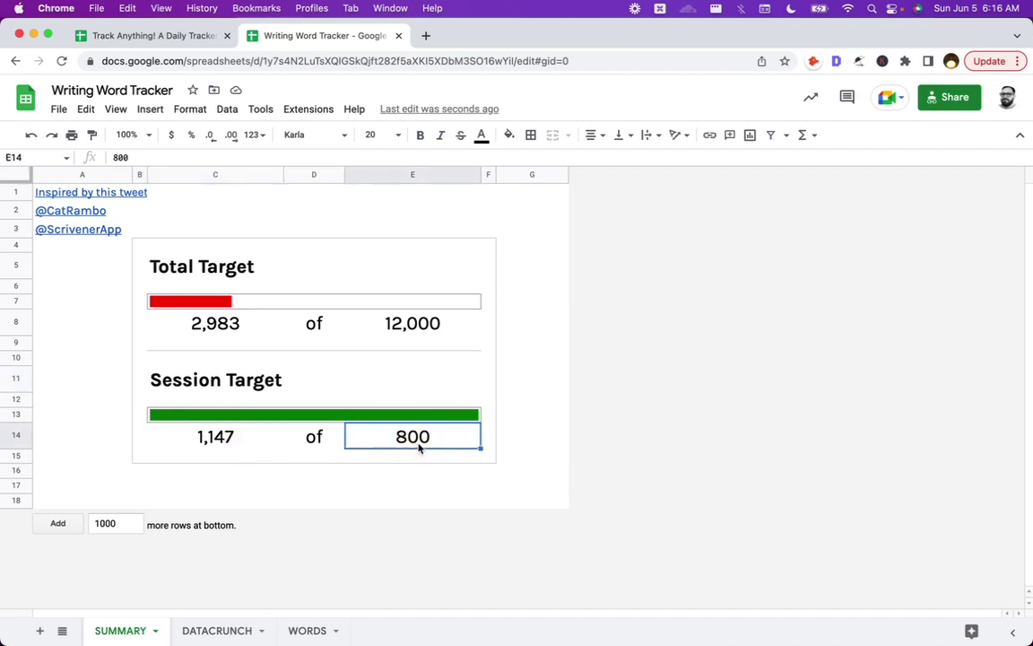
double_click(214, 417)
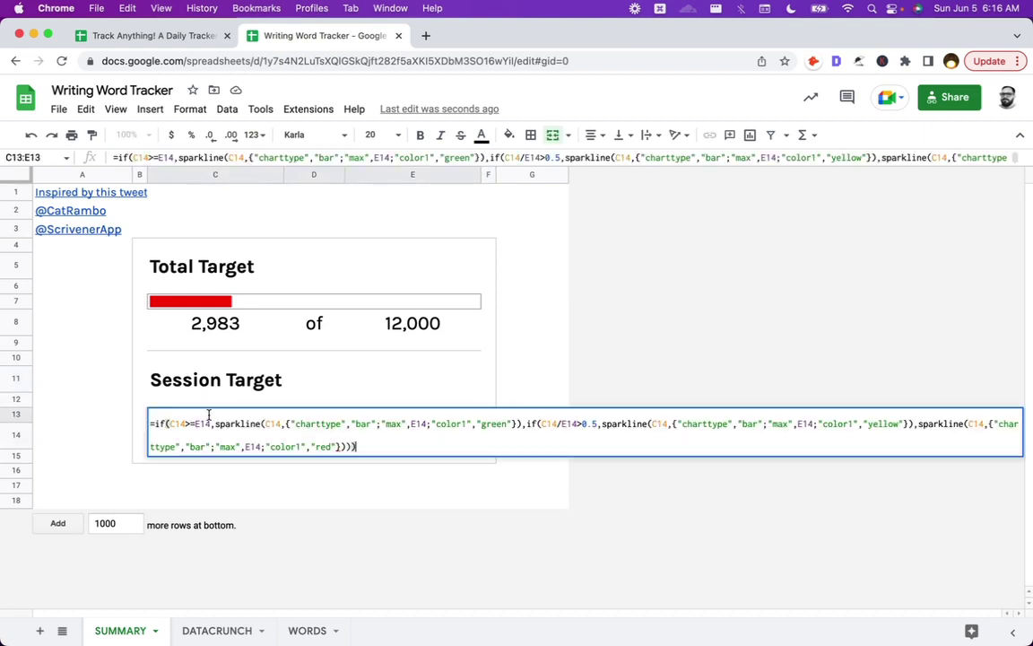
click(596, 425)
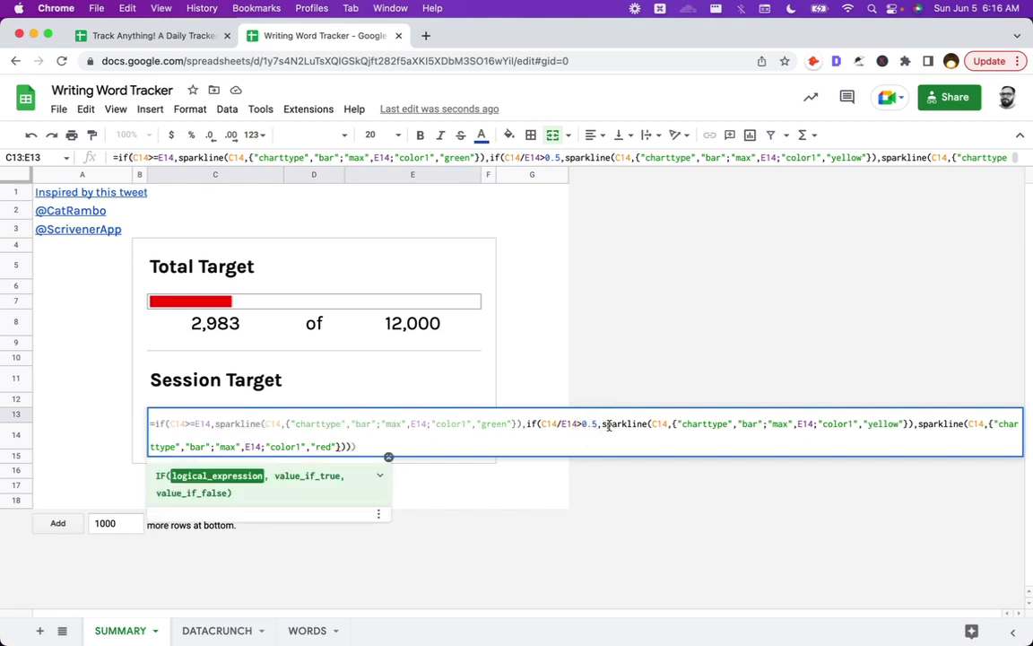
click(914, 423)
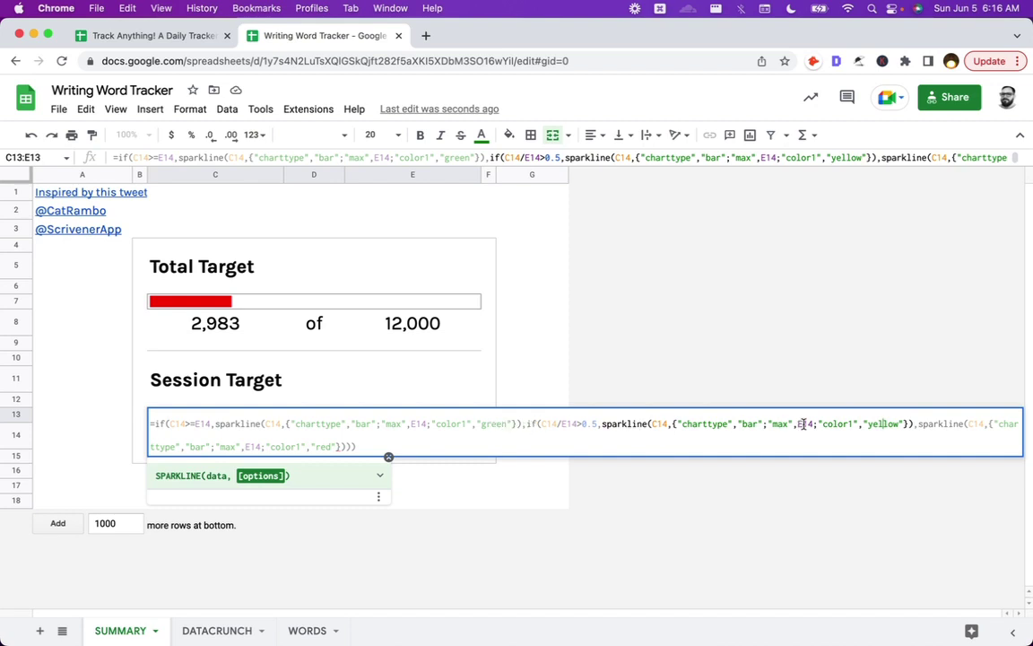
click(915, 425)
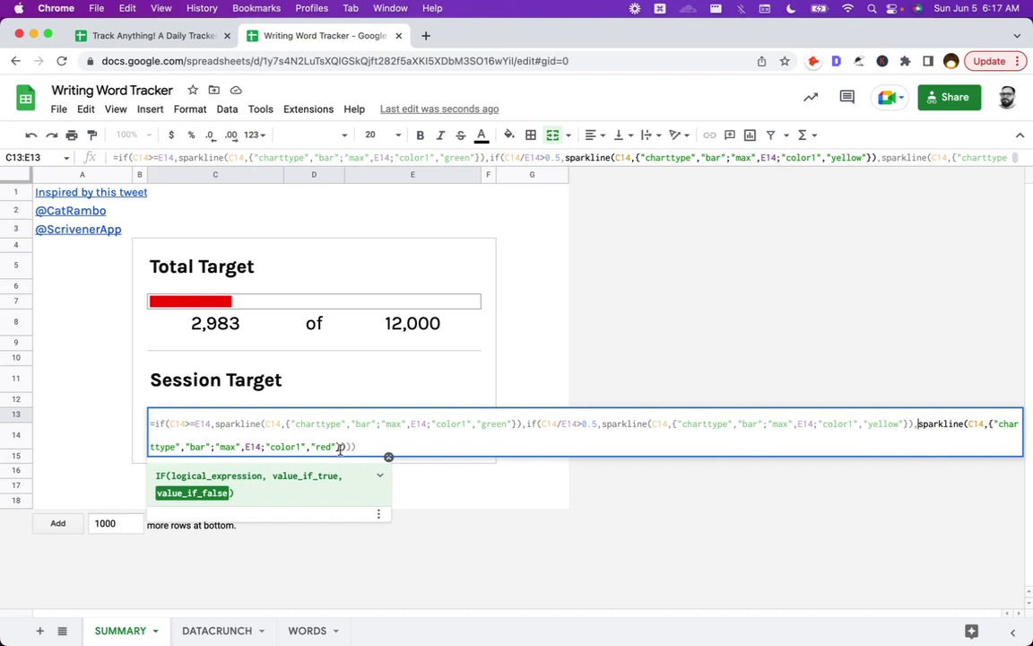
click(339, 447)
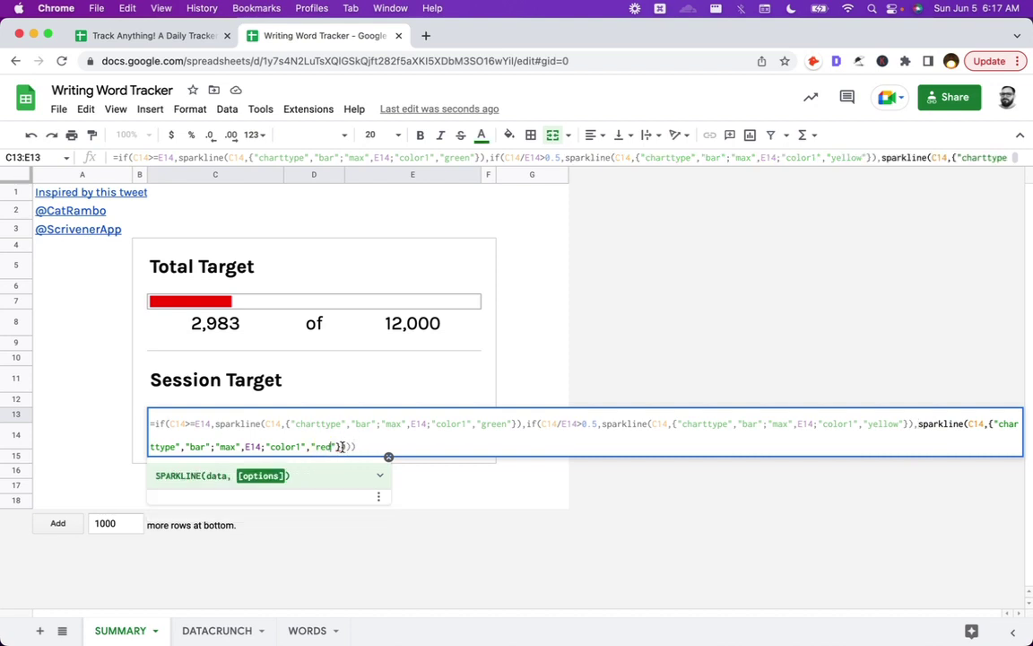
mouse_move(339, 448)
click(267, 424)
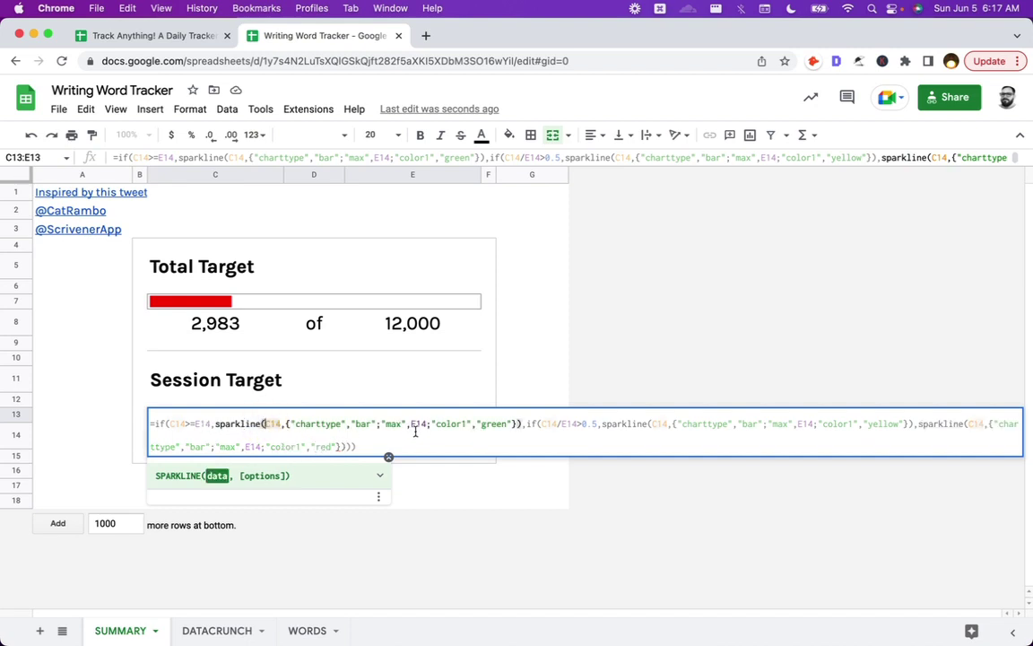
click(230, 302)
click(230, 302)
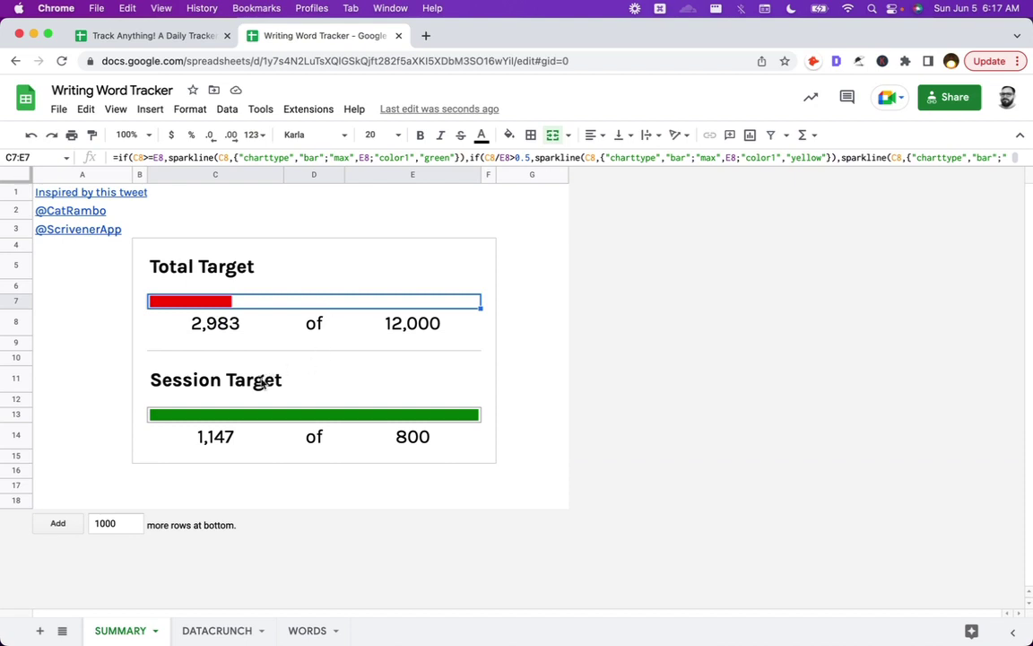
click(152, 245)
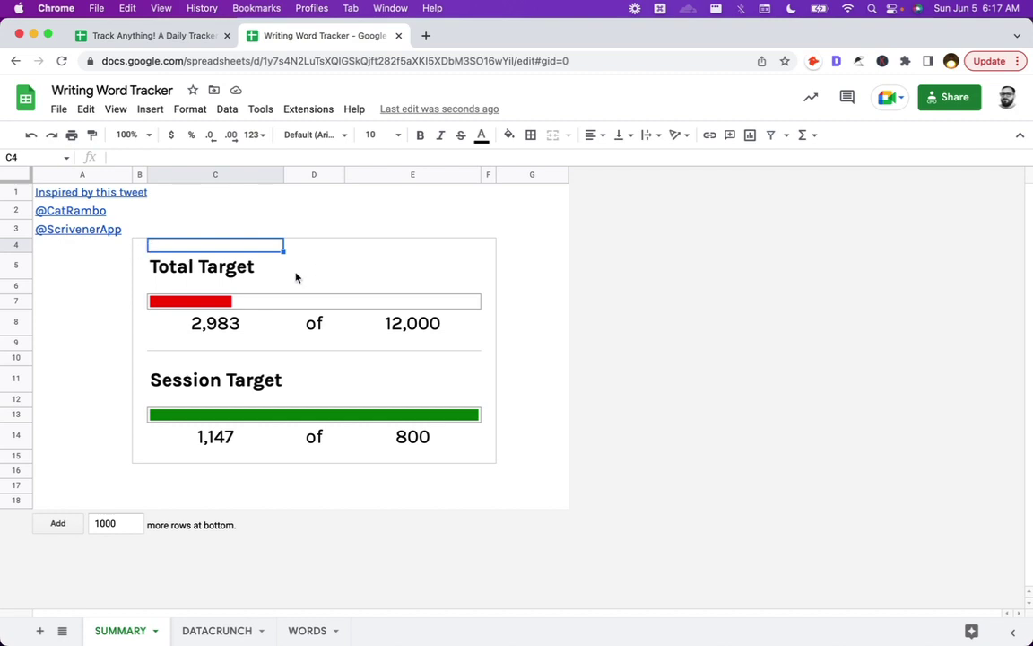
click(250, 306)
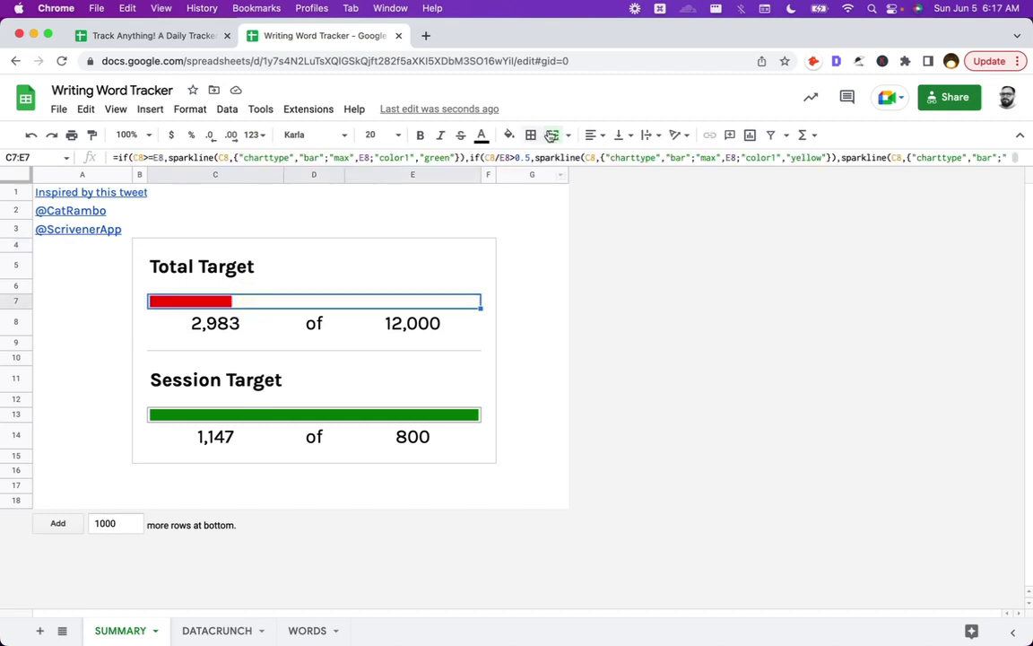
click(533, 137)
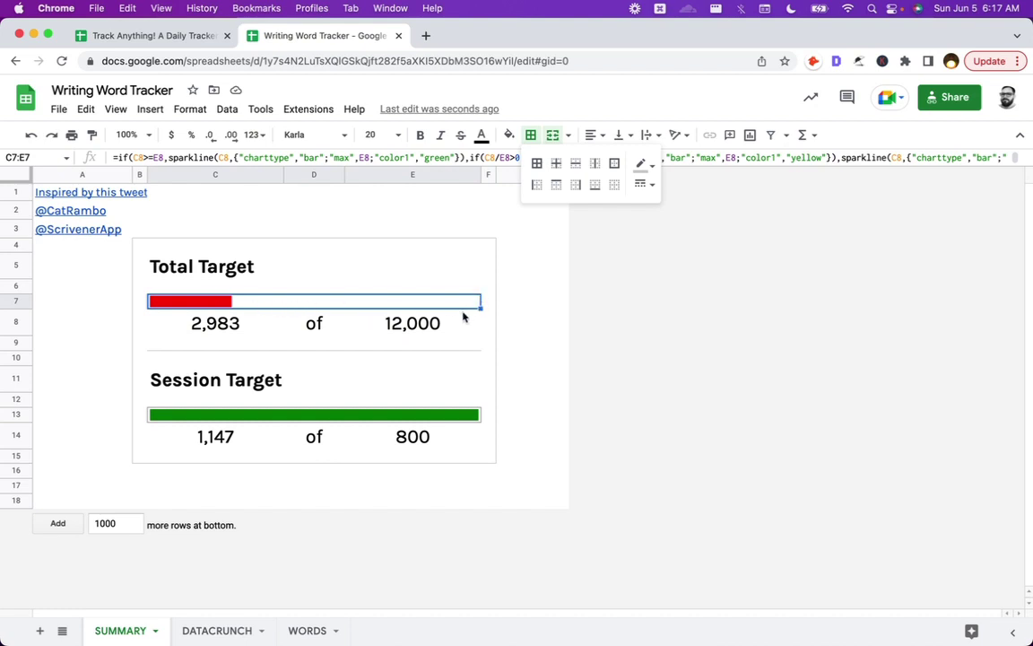
key(Down)
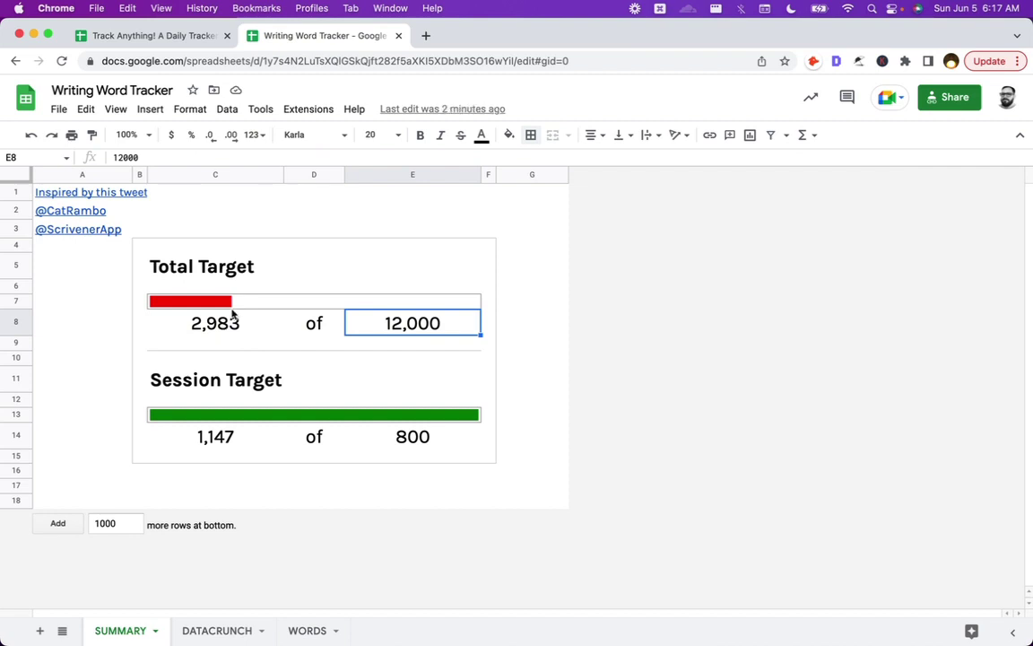
drag(139, 250, 481, 457)
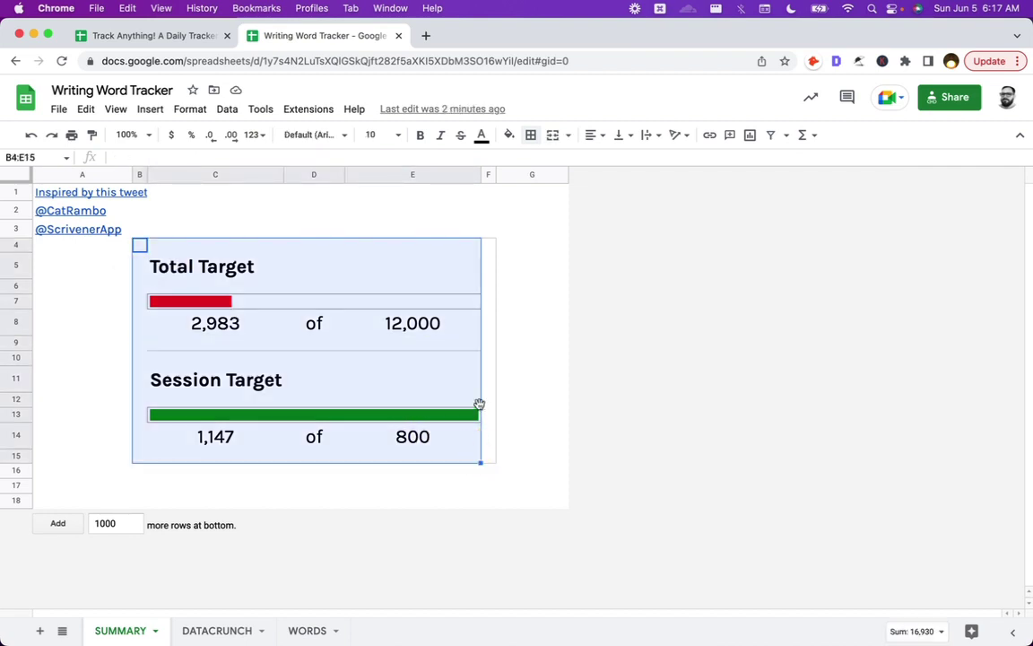
click(489, 248)
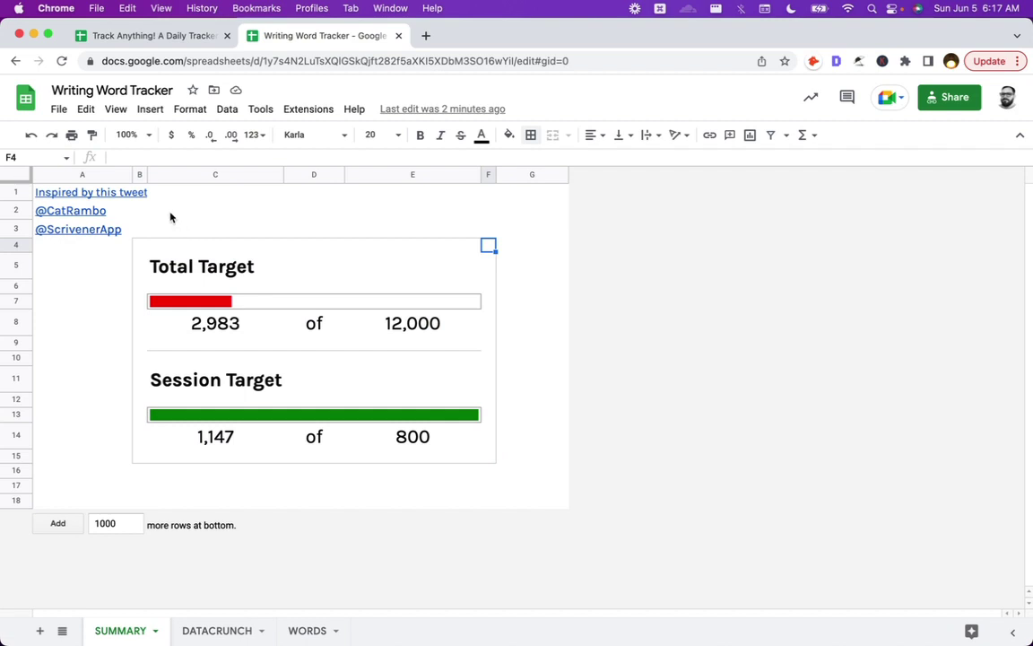
click(139, 175)
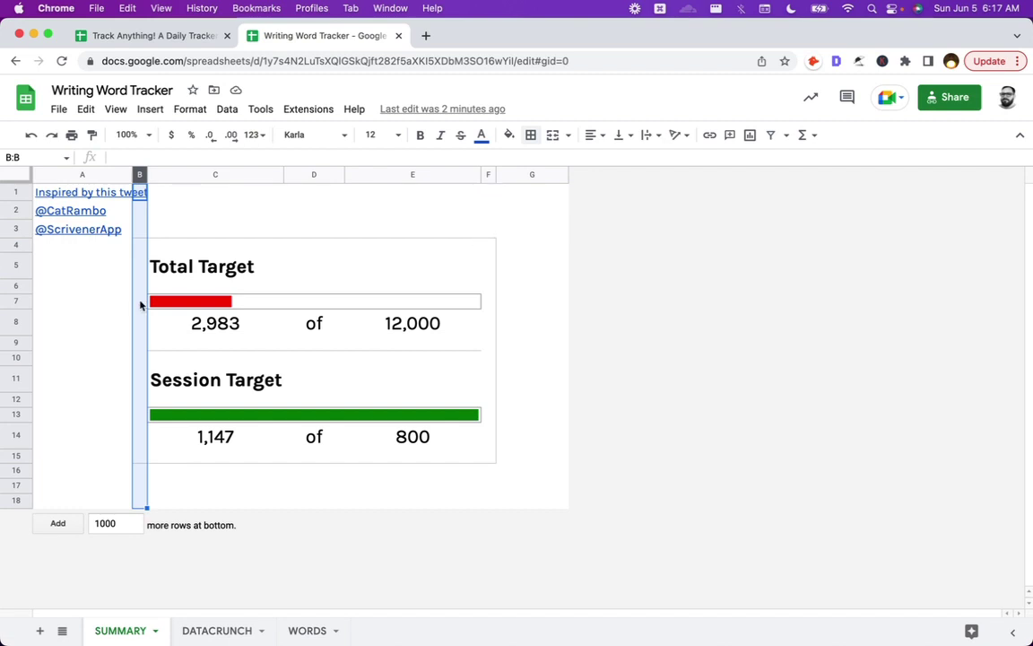
click(264, 246)
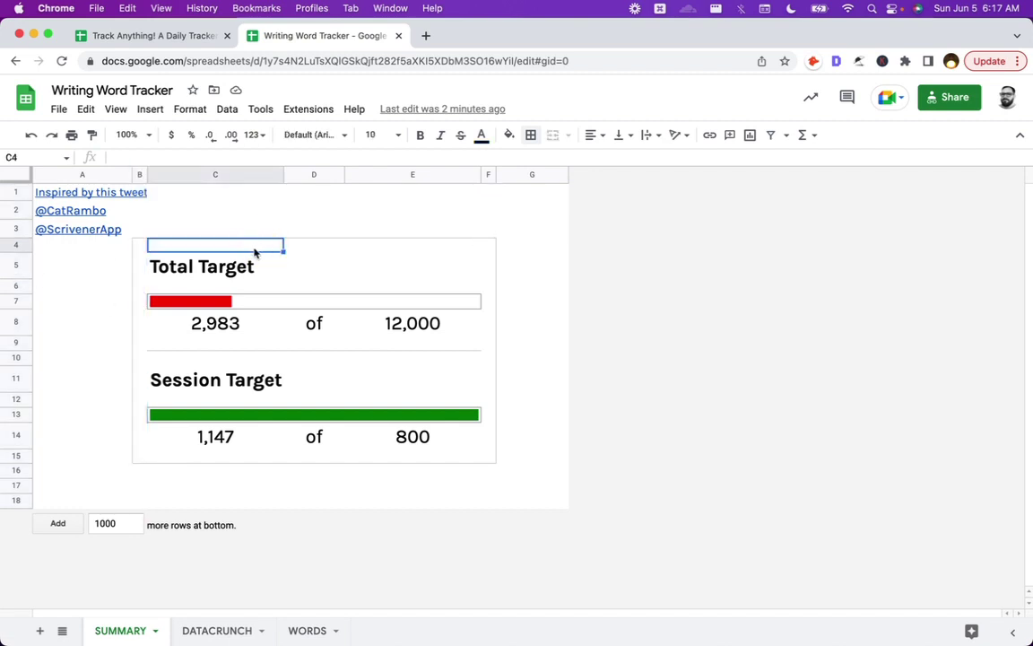
click(233, 457)
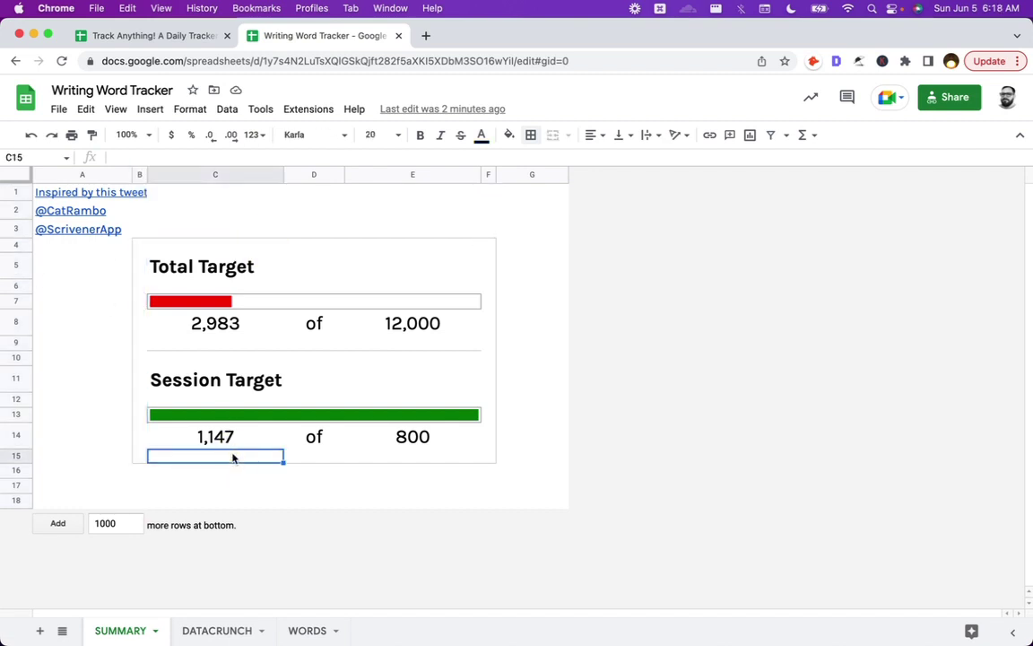
click(169, 246)
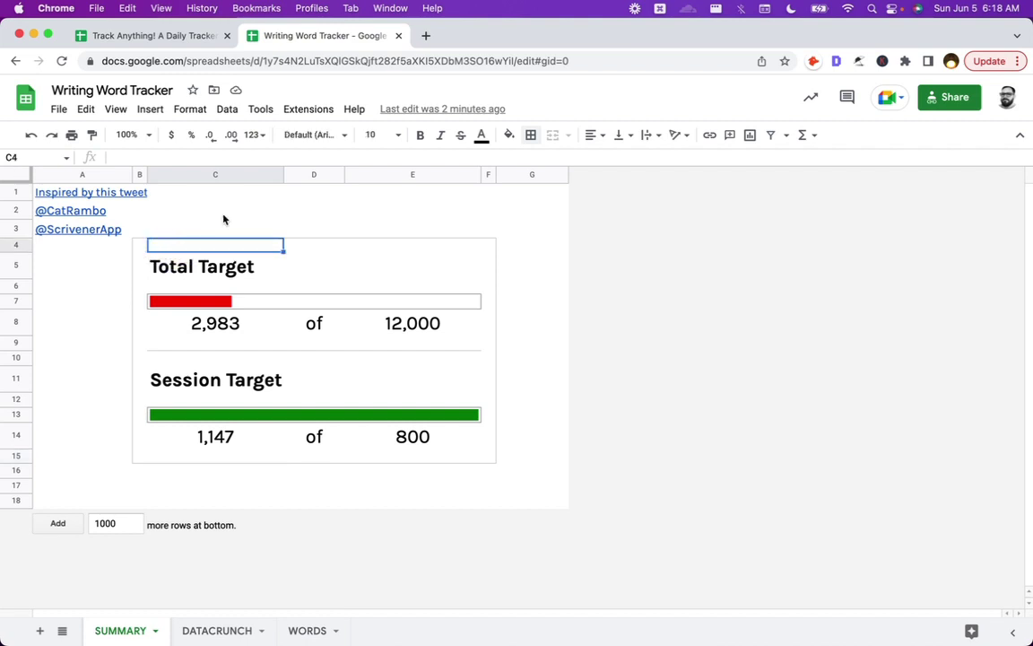
click(488, 247)
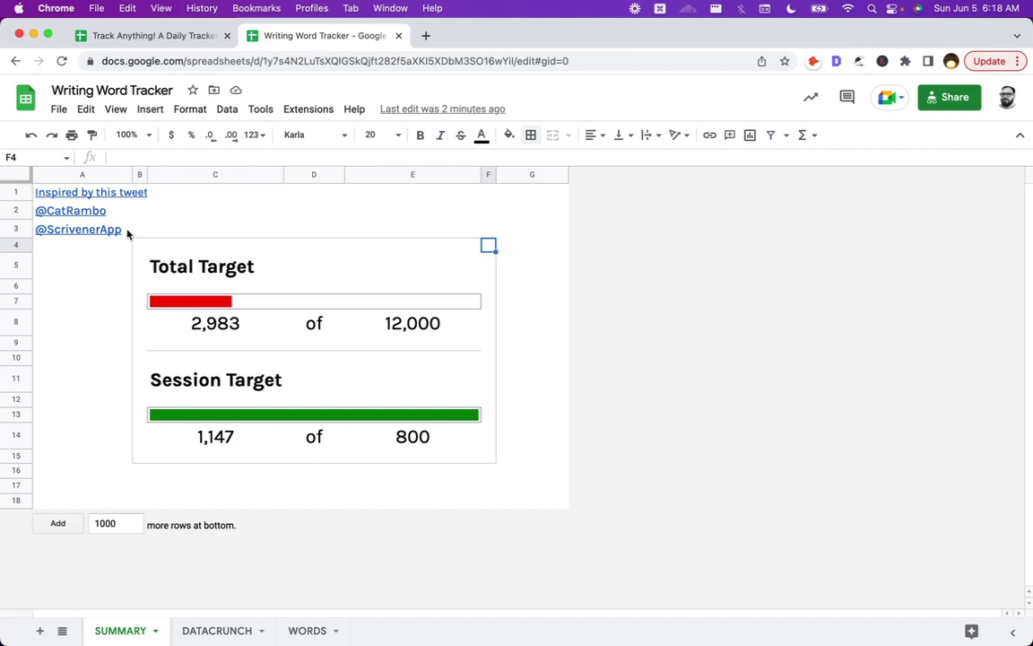
drag(152, 264, 447, 444)
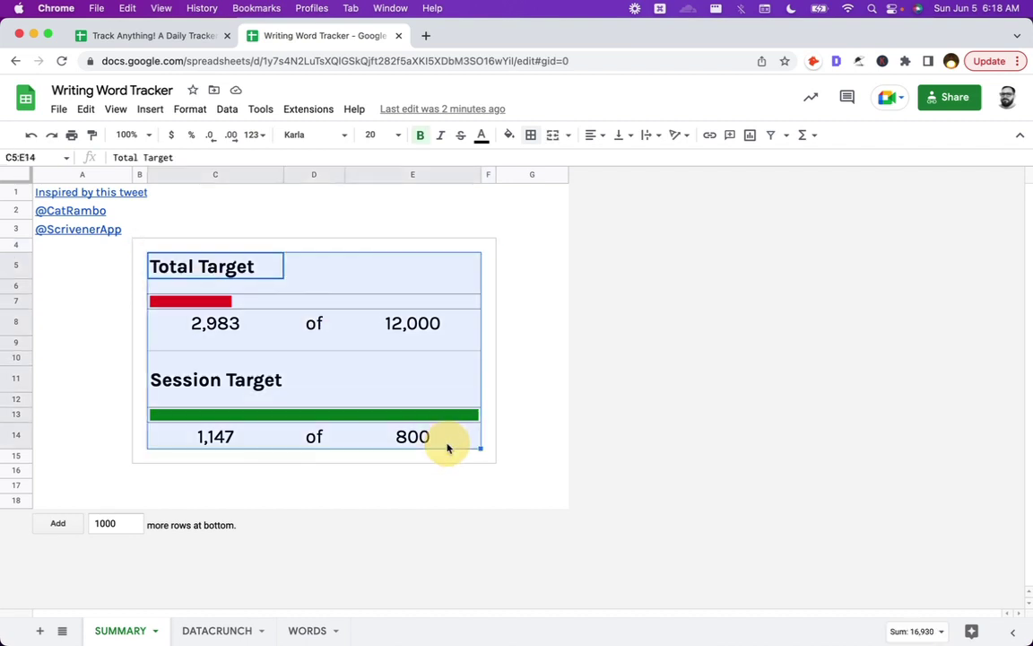
click(531, 135)
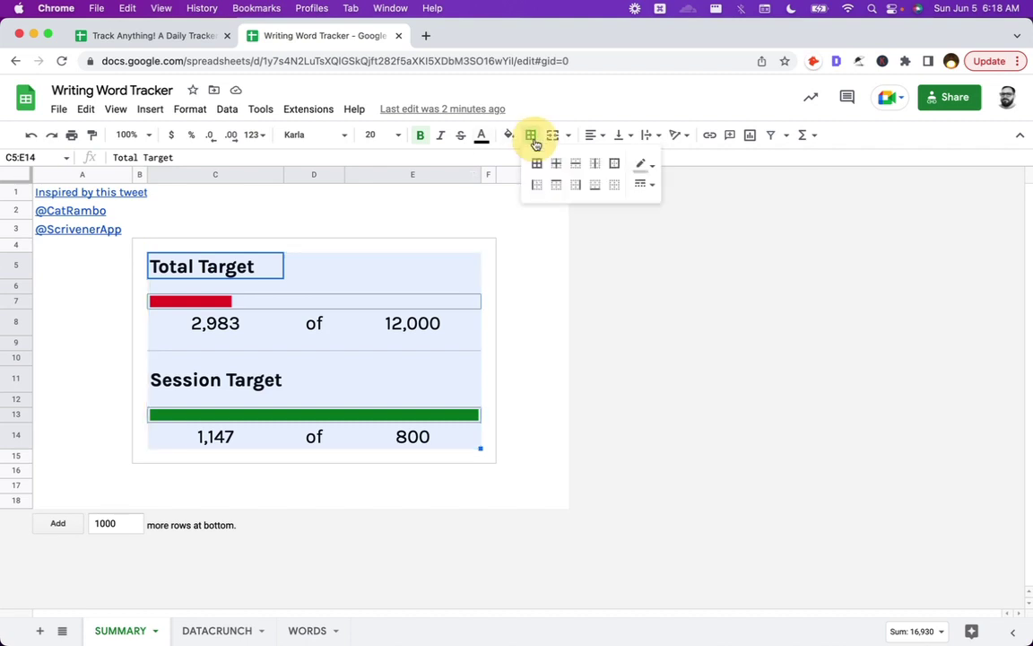
click(614, 163)
click(528, 264)
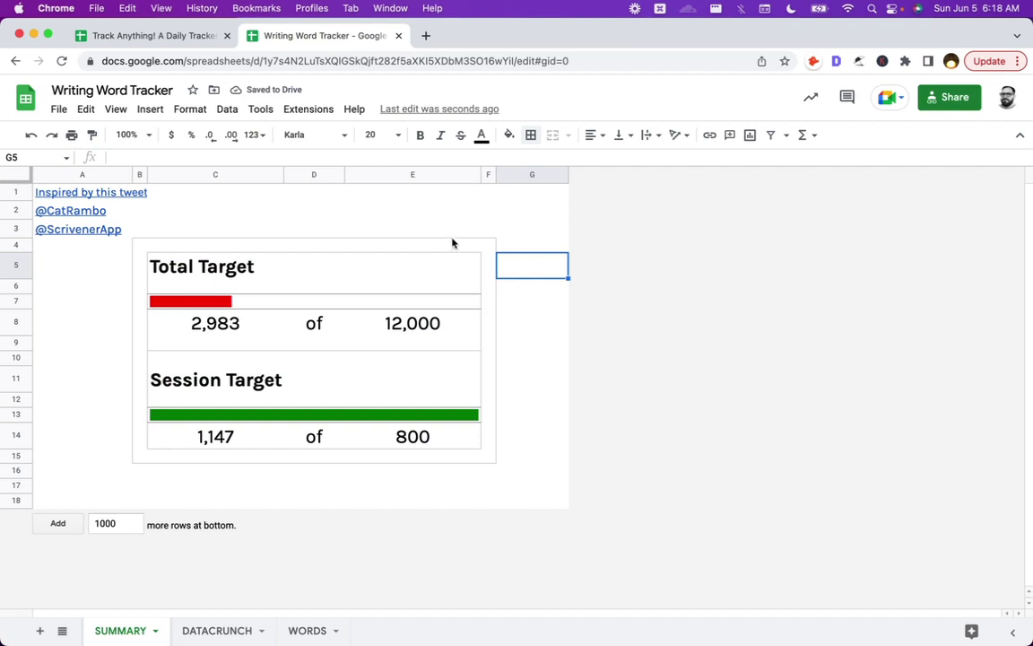
key(super+z)
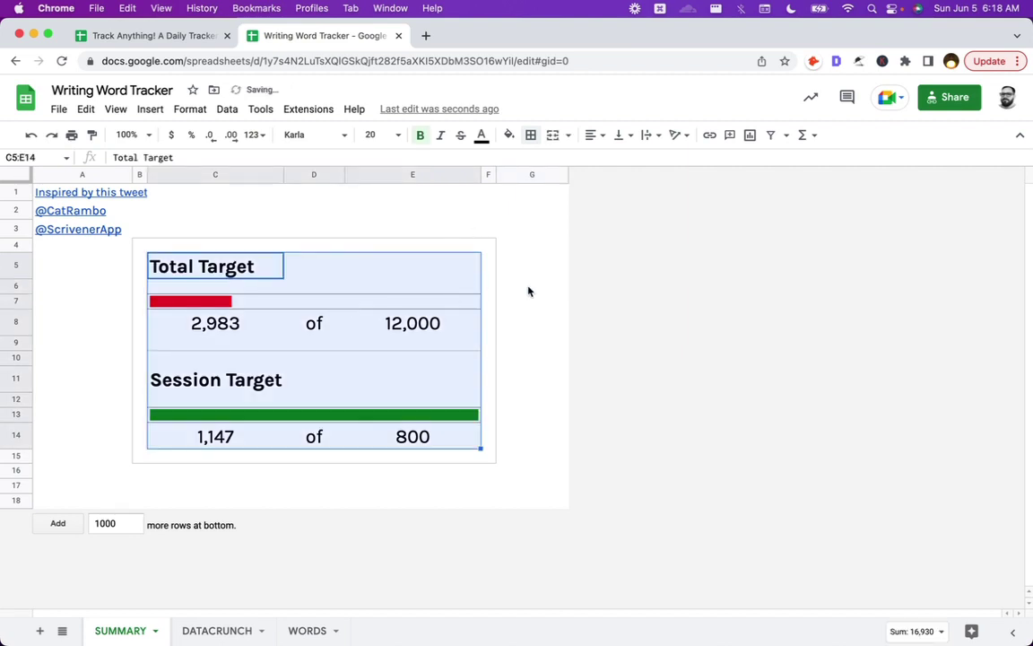
click(510, 287)
click(489, 247)
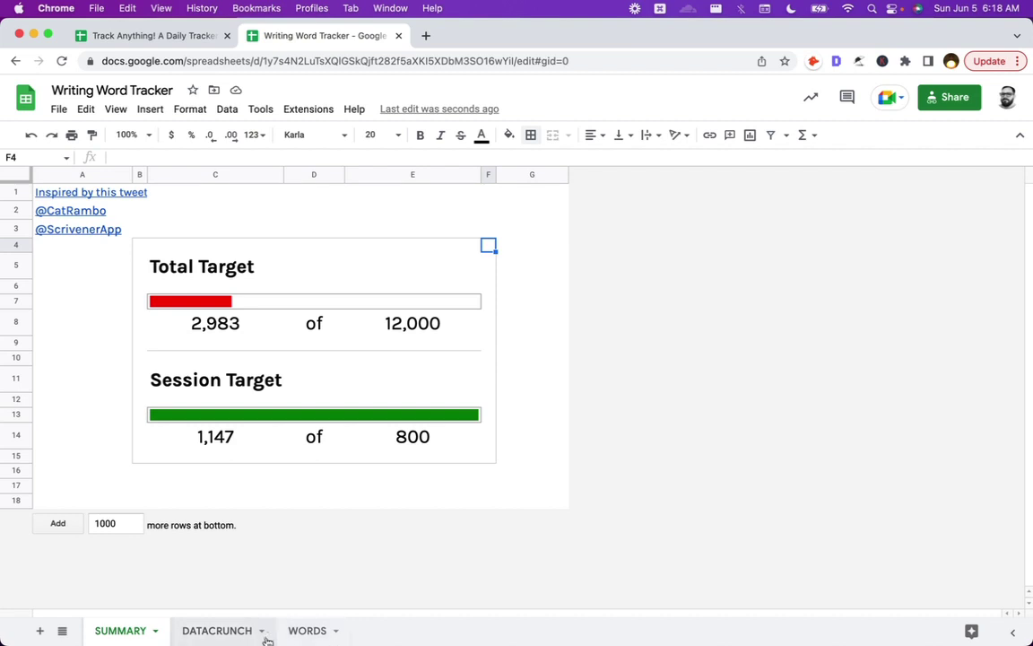
click(222, 627)
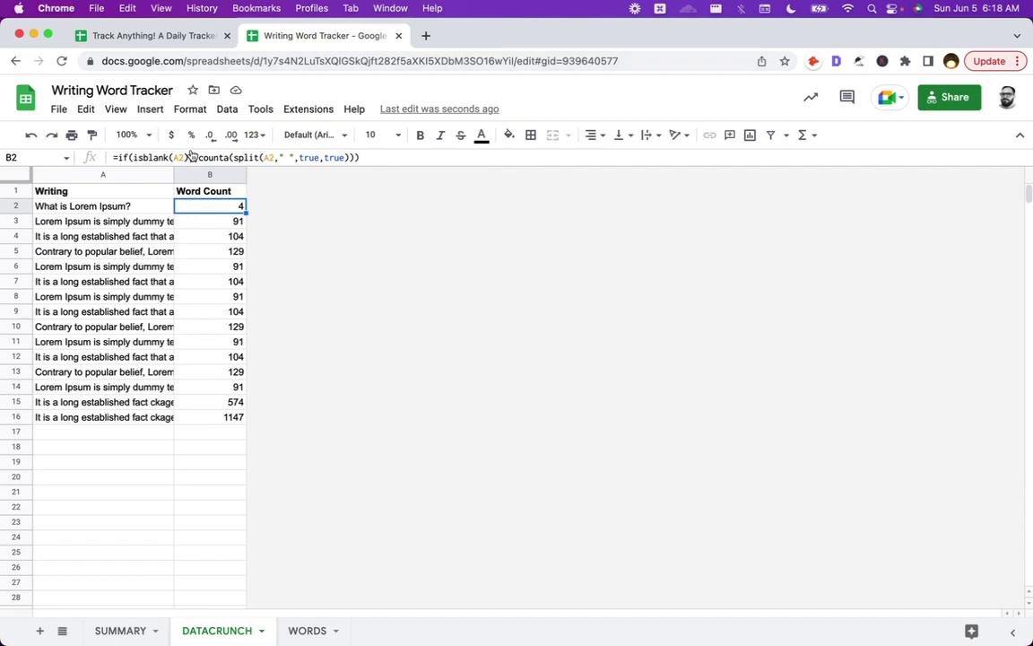
Switch from the Writing Word Tracker to the Track Anything! daily tracker.
click(321, 68)
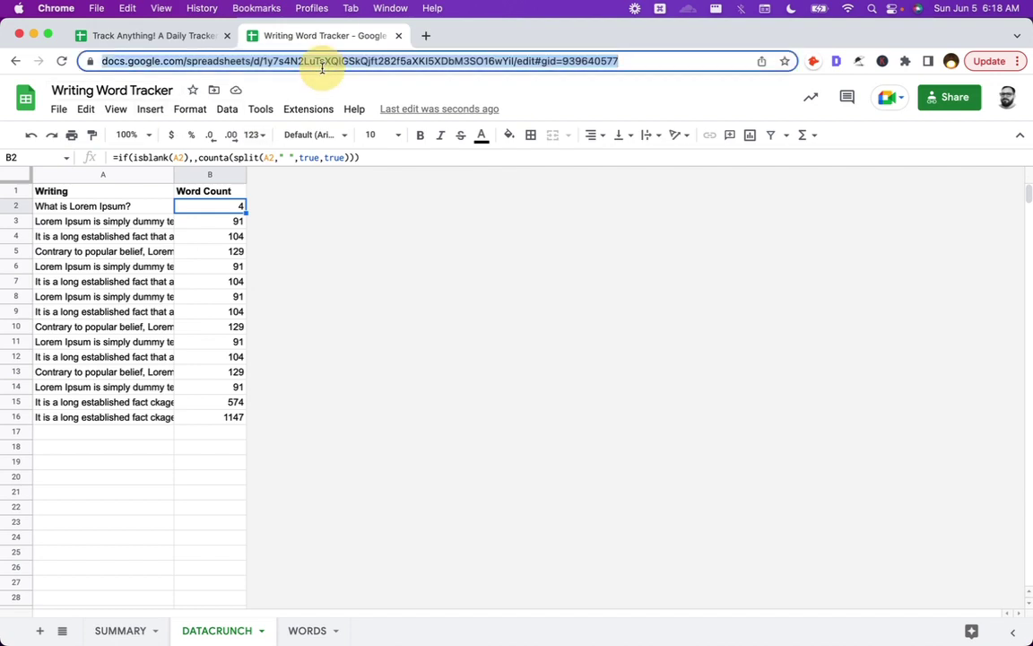
click(209, 40)
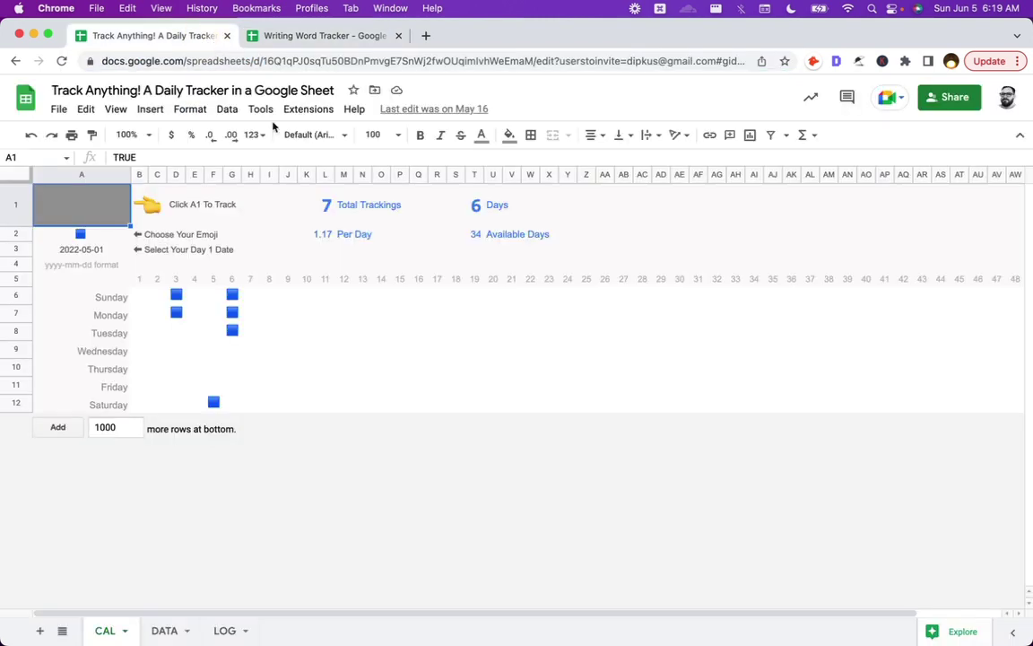
Toggle A1 to log a tracking, raising Total Trackings to 8, and check G9's formula.
click(103, 209)
click(240, 349)
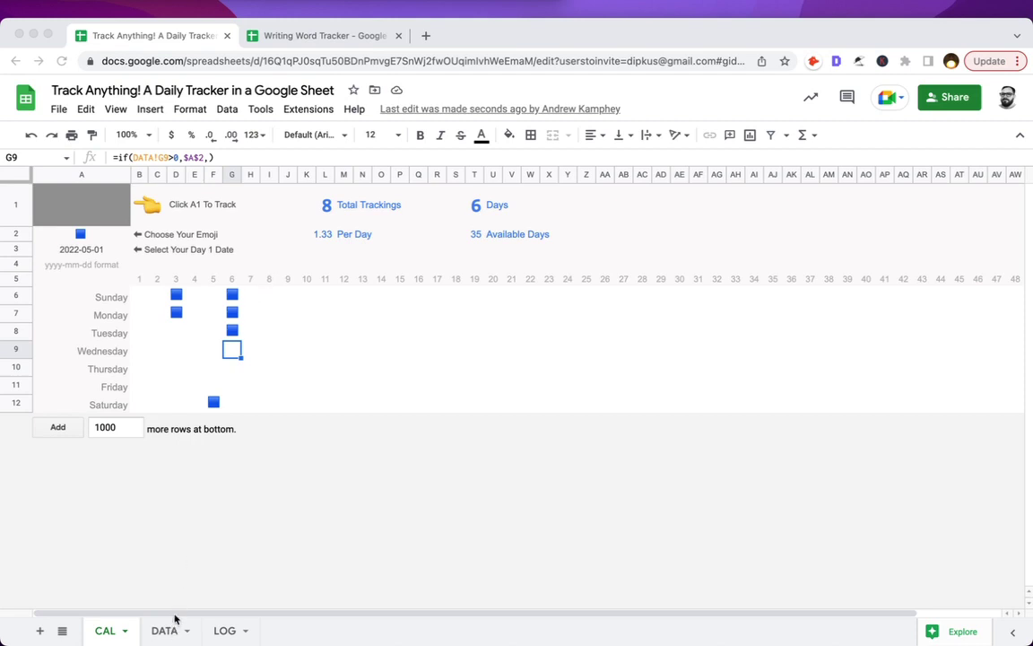
Return to the Writing Word Tracker's DATACRUNCH sheet and select B6's word count.
click(279, 36)
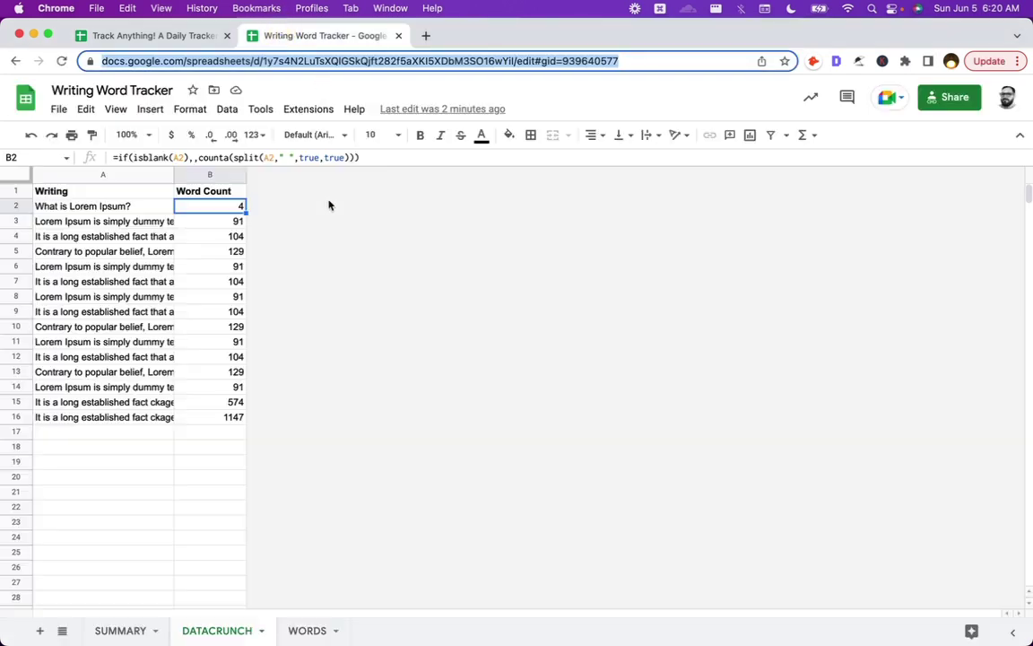
click(214, 269)
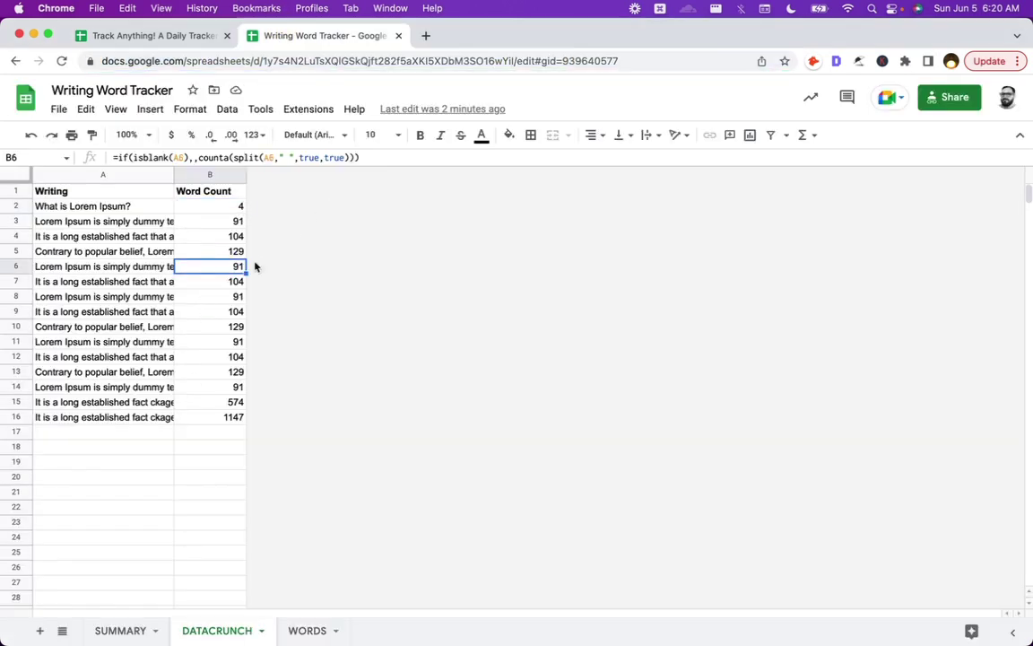